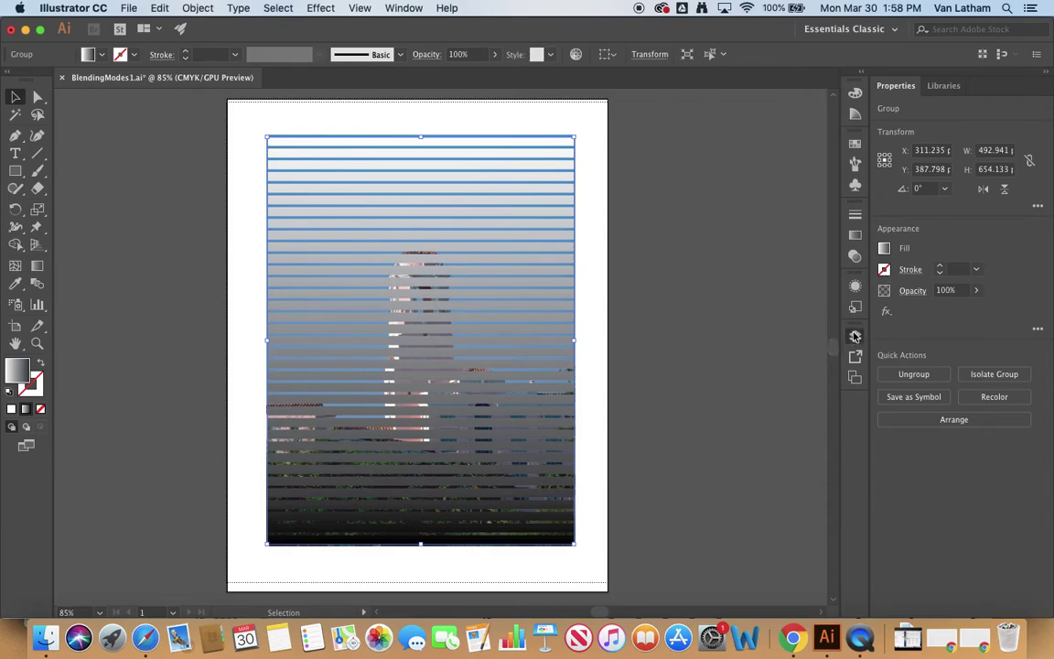
# Step: Expand Layer 1 in the layer list and toggle the stripe group's visibility off and back on
pyautogui.click(855, 336)
pyautogui.click(712, 353)
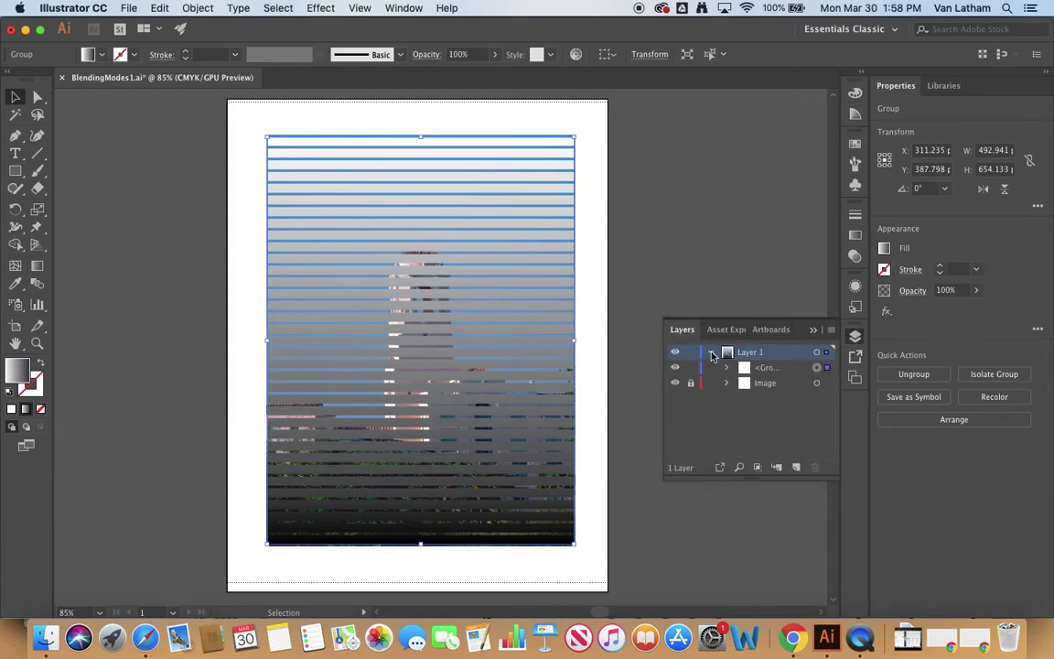
pyautogui.click(675, 367)
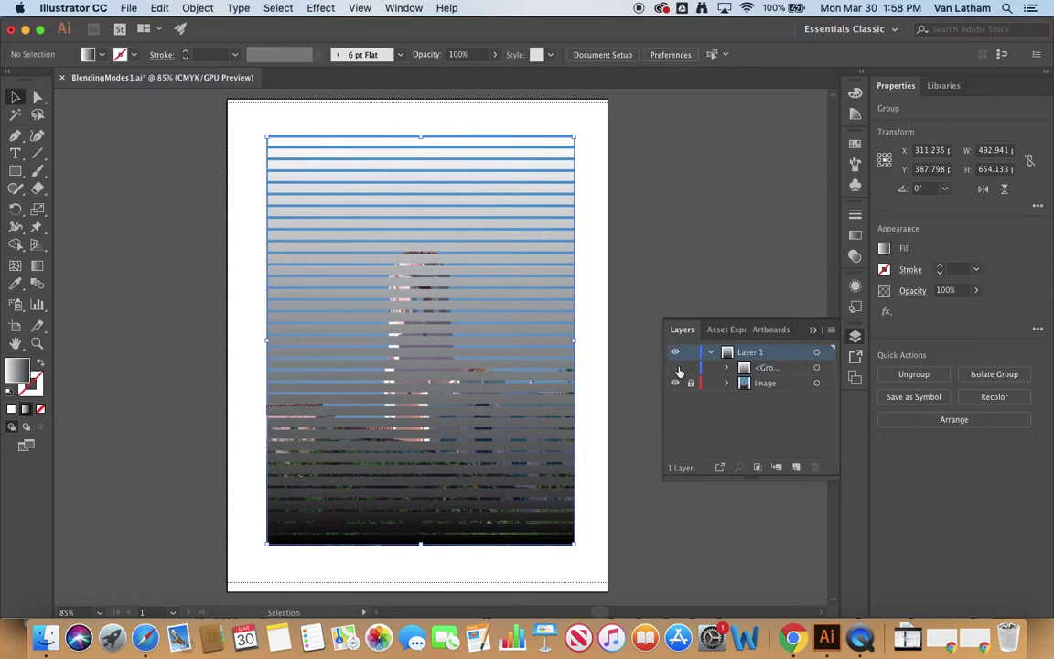
pyautogui.click(676, 367)
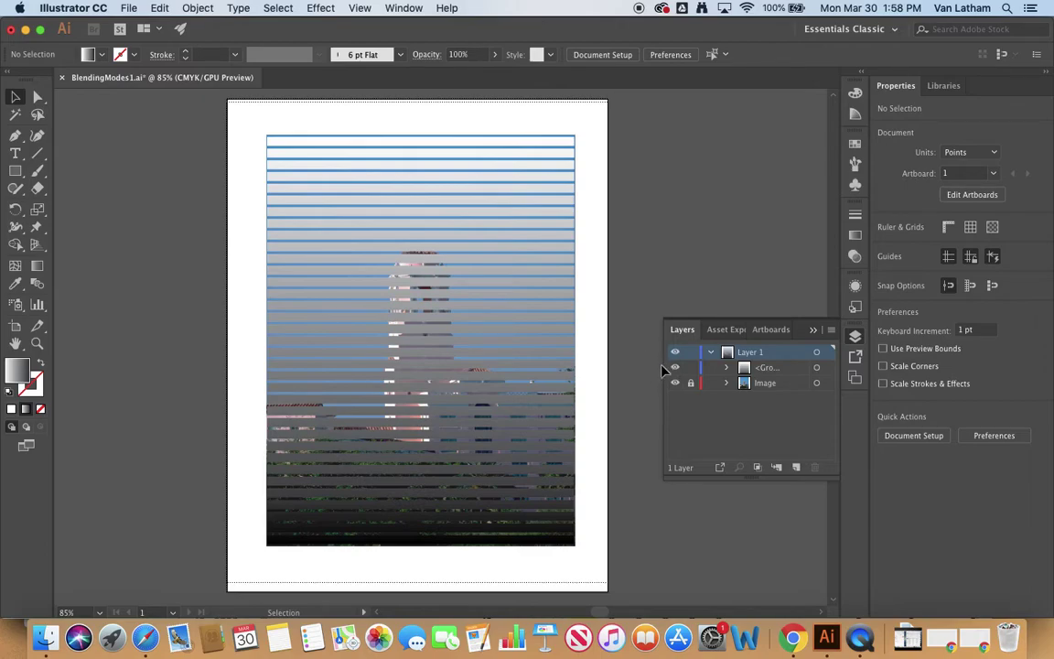
pyautogui.click(814, 331)
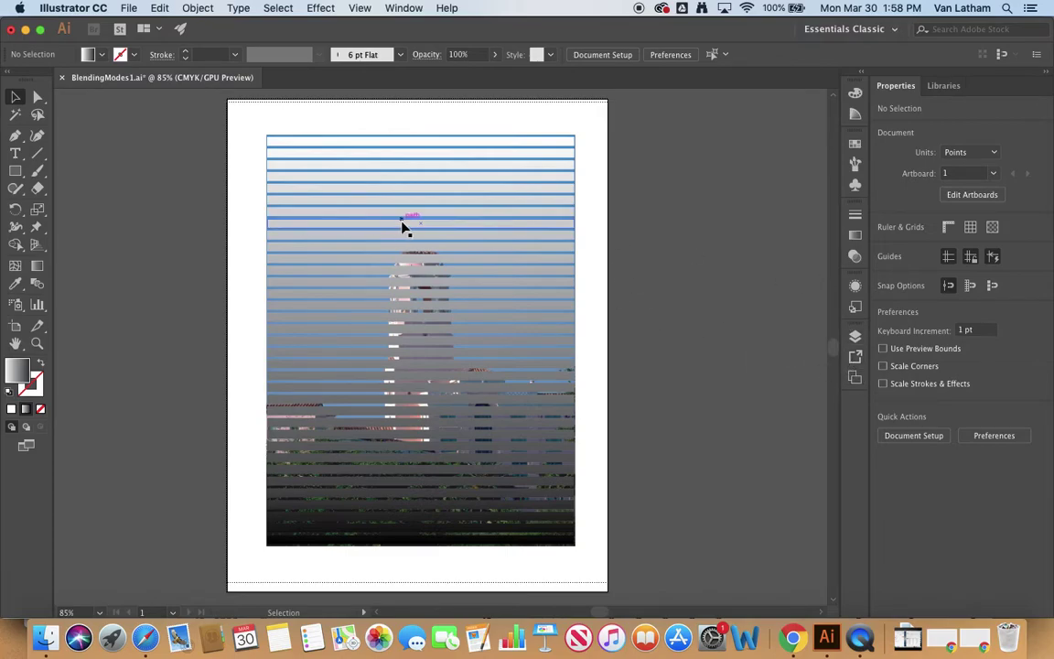
# Step: Select the gradient stripe group over the photo and show its transparency settings
pyautogui.click(411, 225)
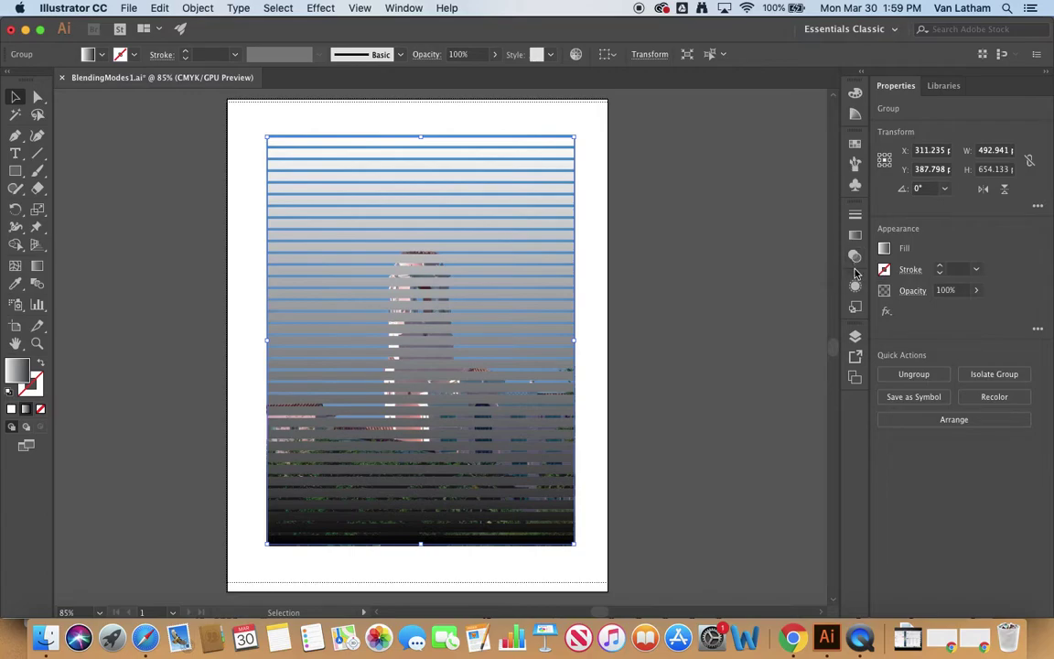
pyautogui.click(855, 263)
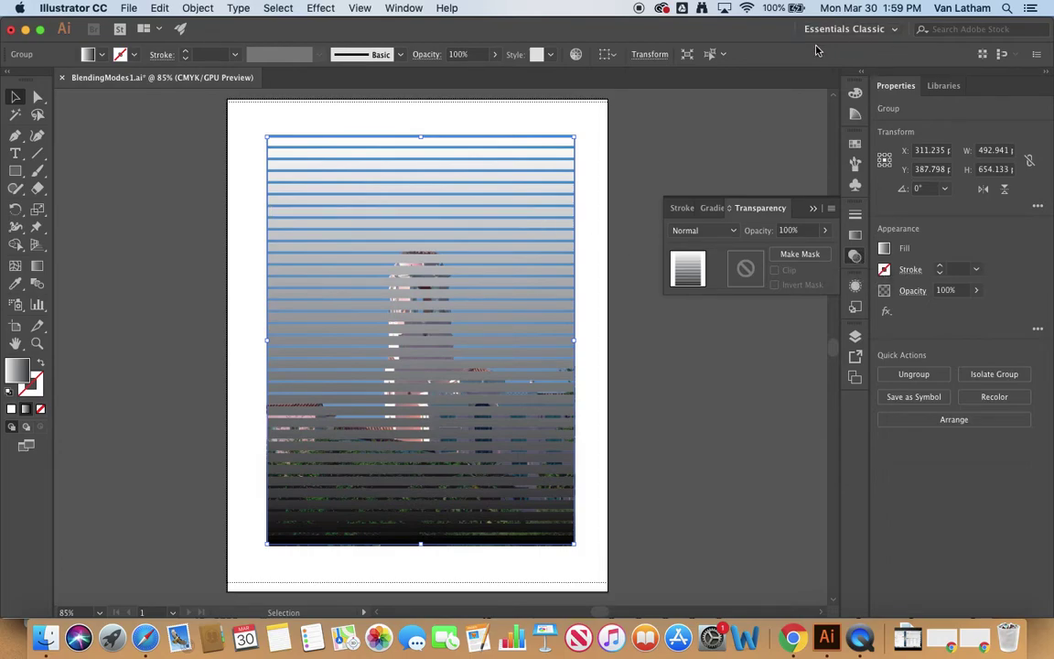
pyautogui.click(402, 8)
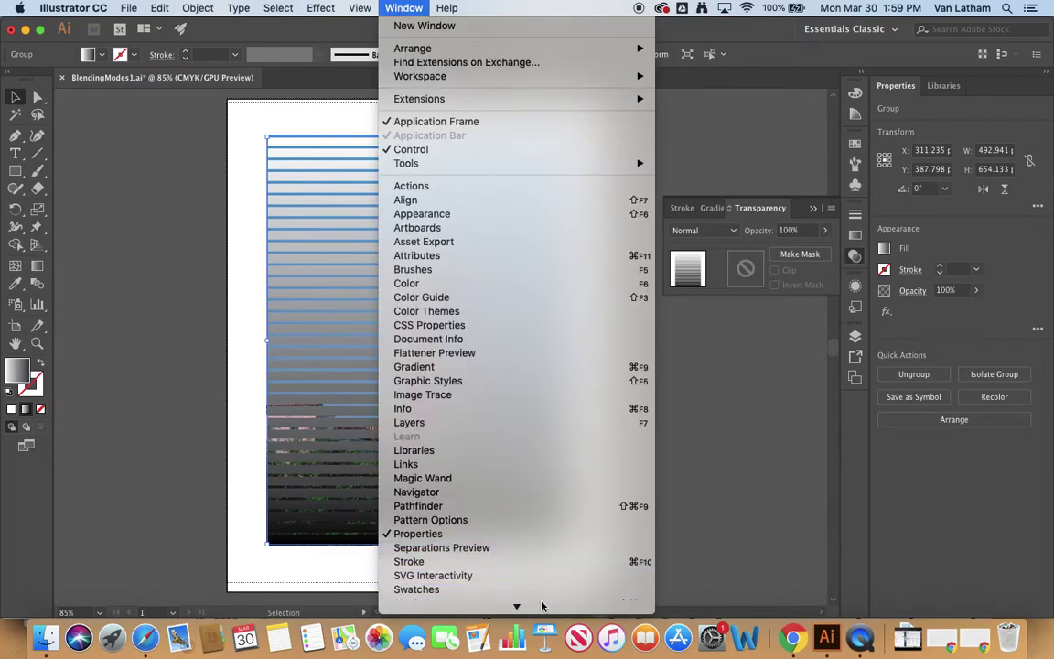
pyautogui.moveTo(419, 505)
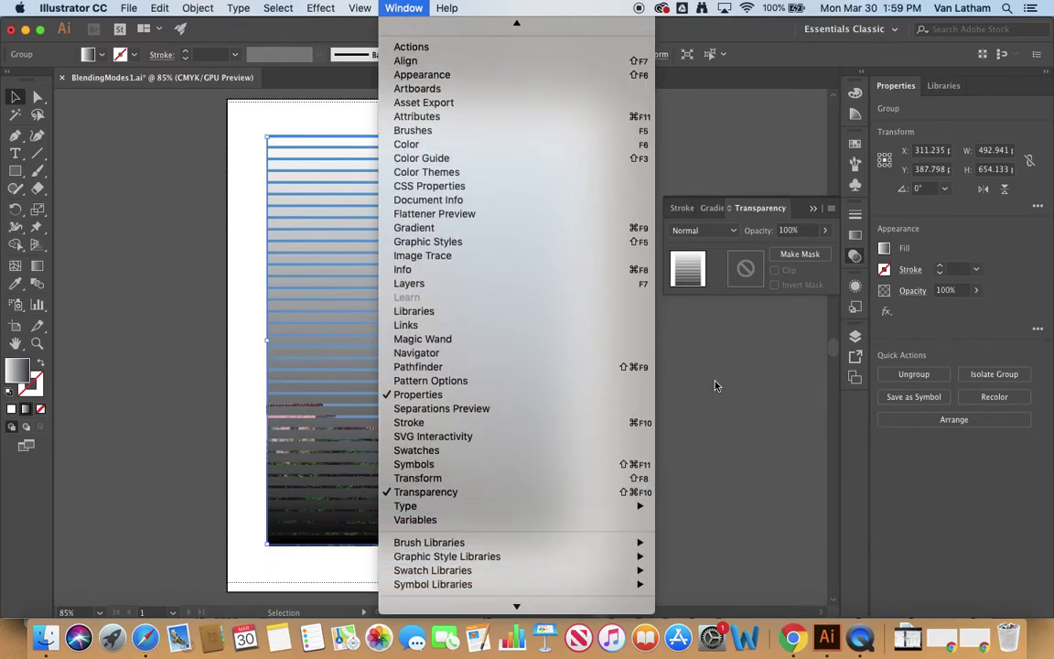
pyautogui.click(716, 387)
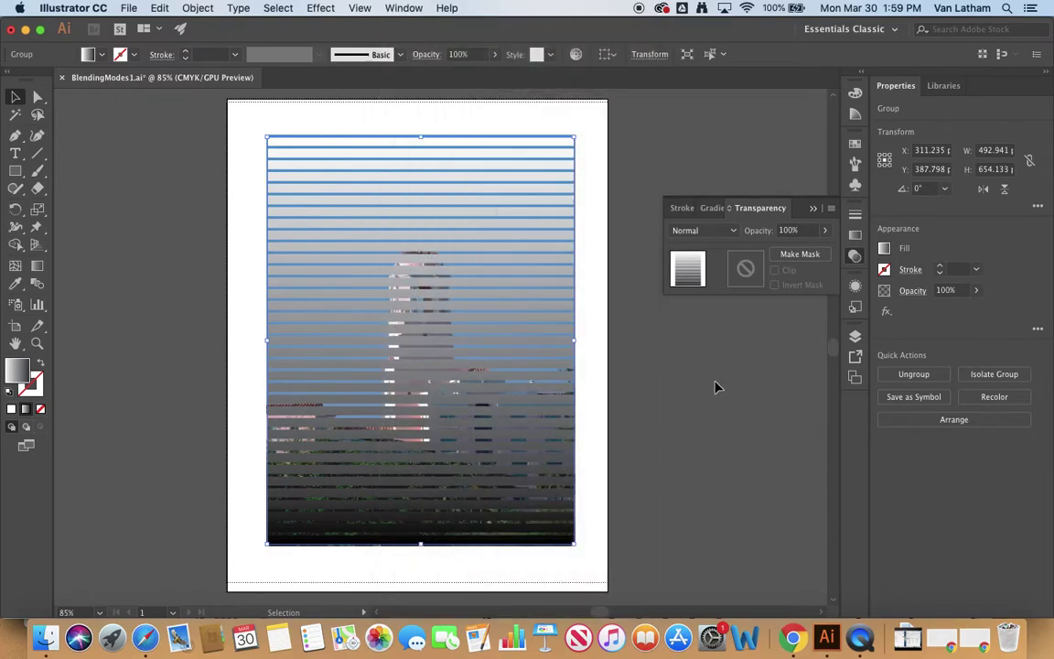
# Step: Try lowering the stripe group's opacity to about 40% and return it to 100%
pyautogui.click(828, 234)
pyautogui.moveTo(822, 254)
pyautogui.mouseDown()
pyautogui.moveTo(791, 259)
pyautogui.moveTo(821, 247)
pyautogui.mouseUp()
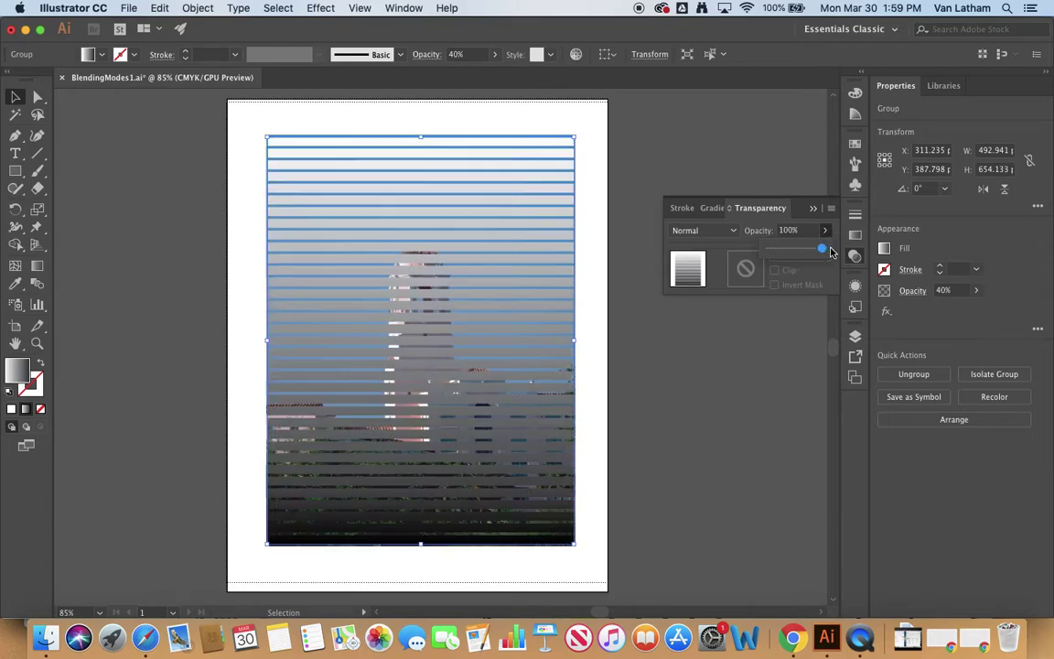
pyautogui.click(759, 226)
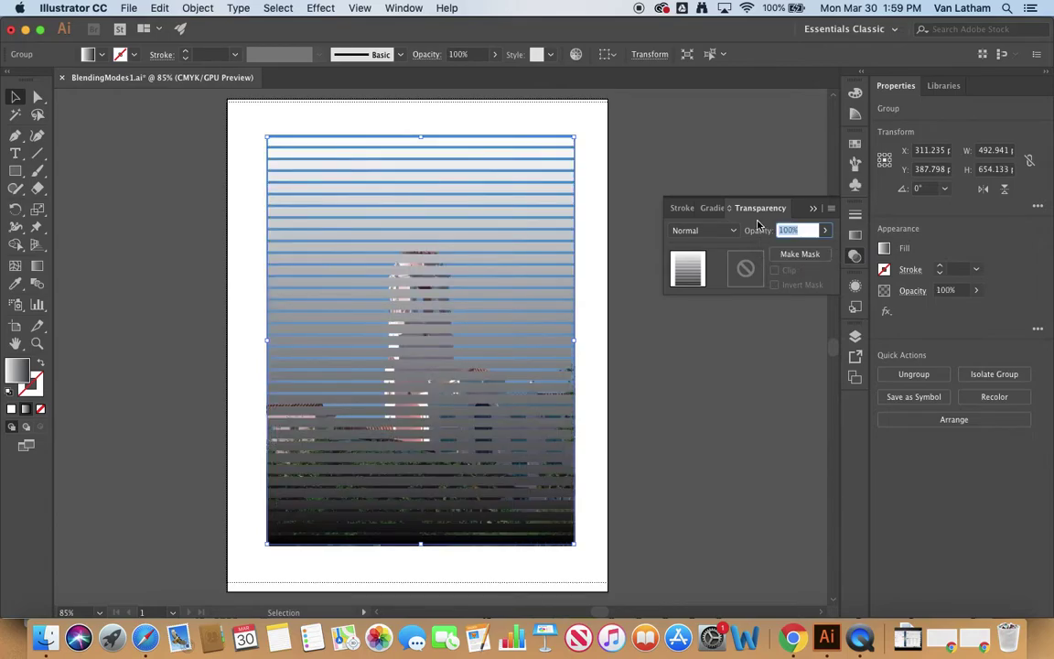
pyautogui.click(752, 223)
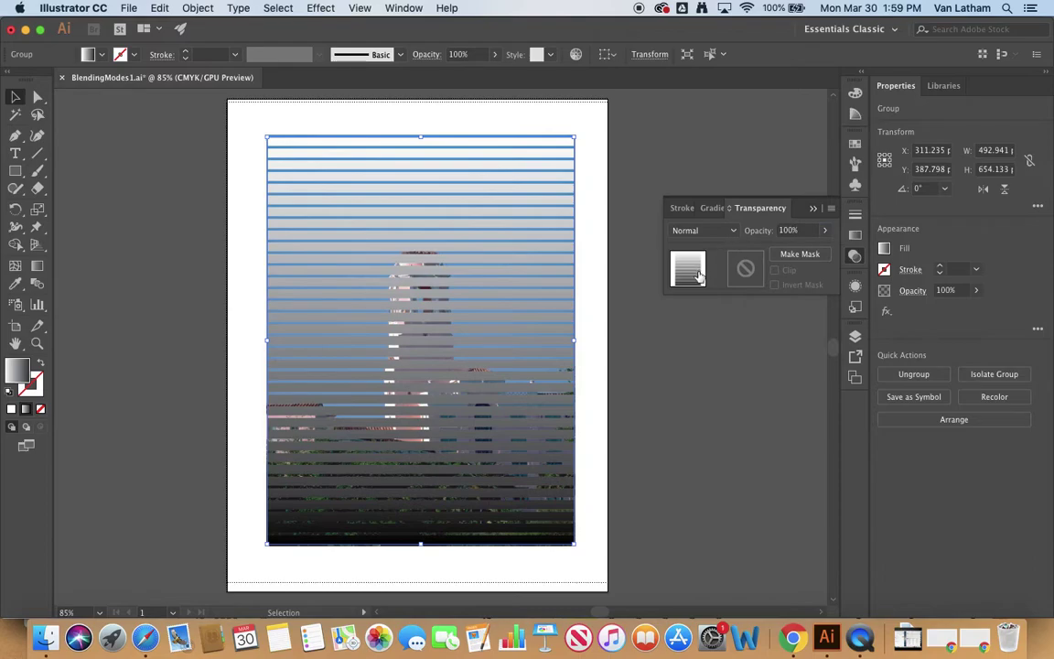
# Step: Try the Darken and Multiply blending modes in turn on the gradient stripe group
pyautogui.click(734, 231)
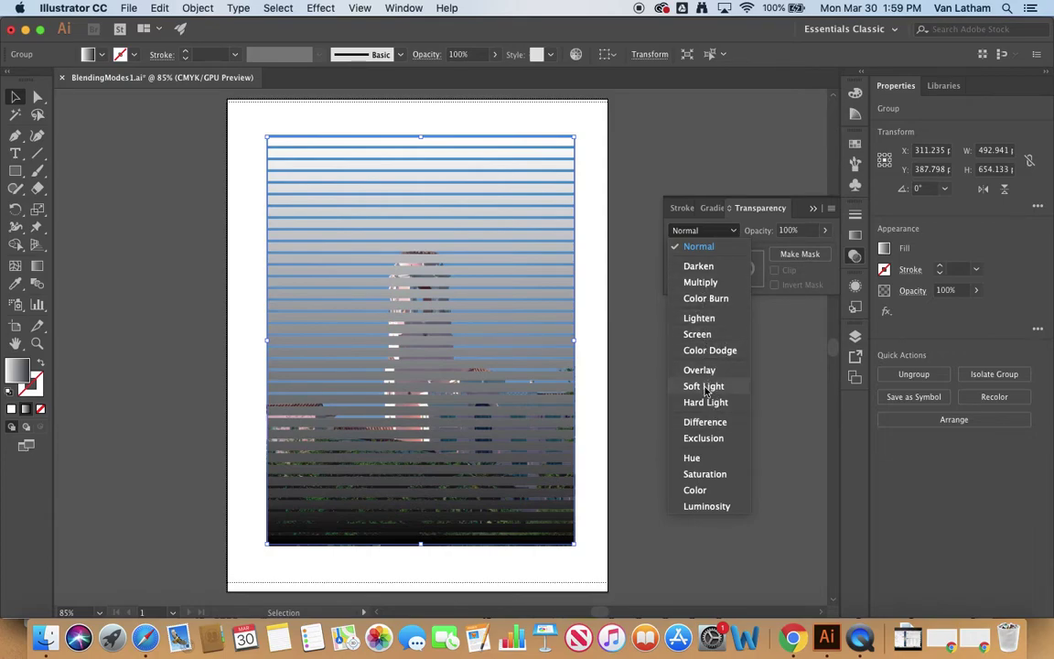
pyautogui.click(700, 267)
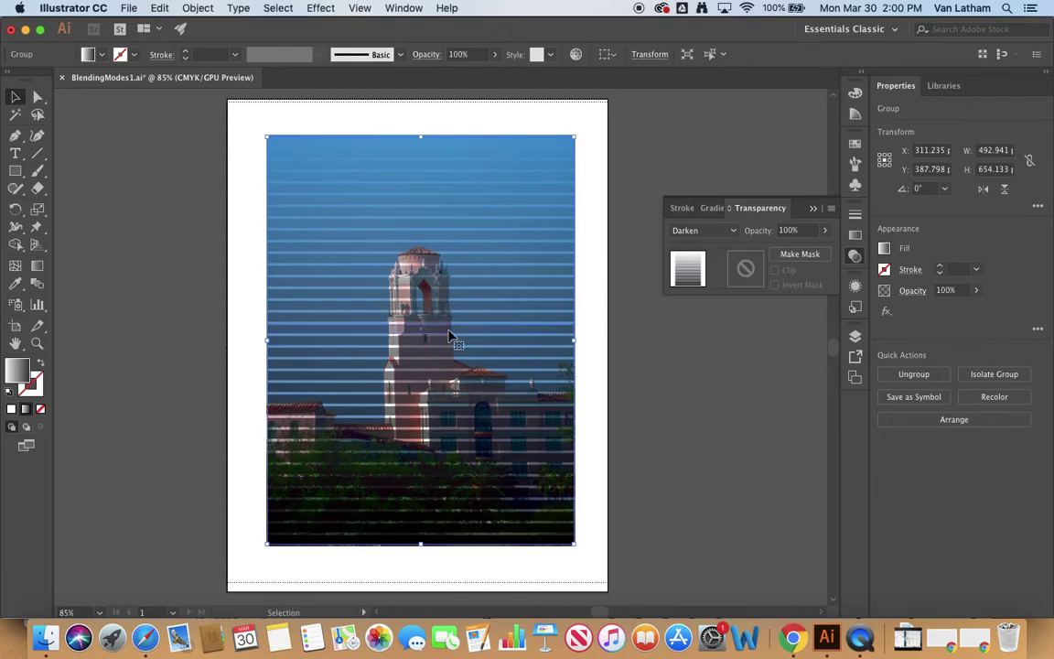
pyautogui.click(734, 230)
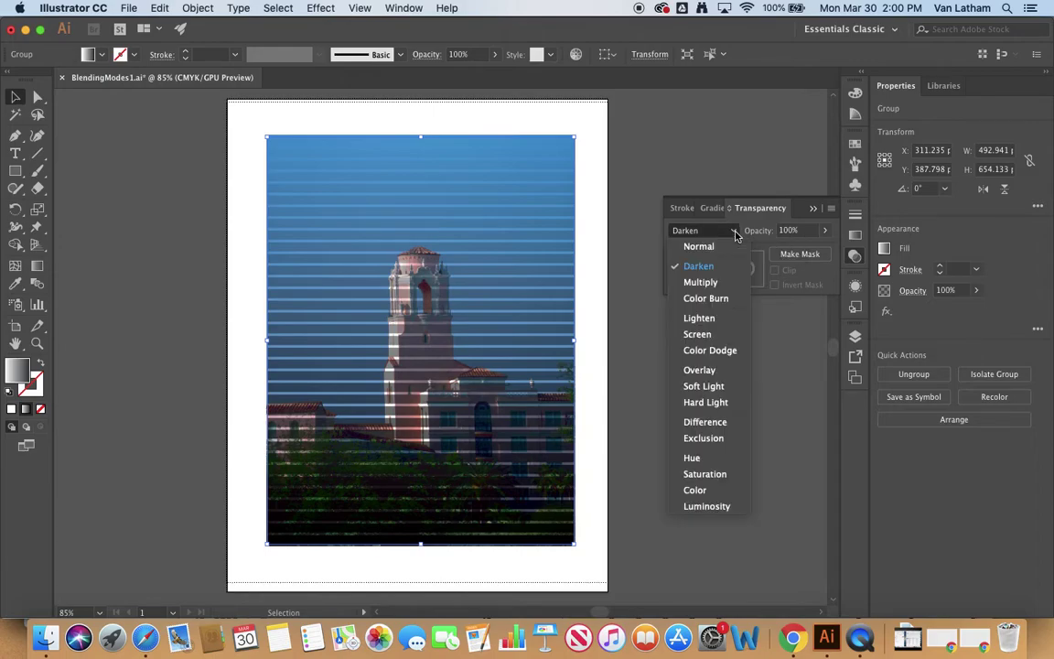
pyautogui.click(727, 281)
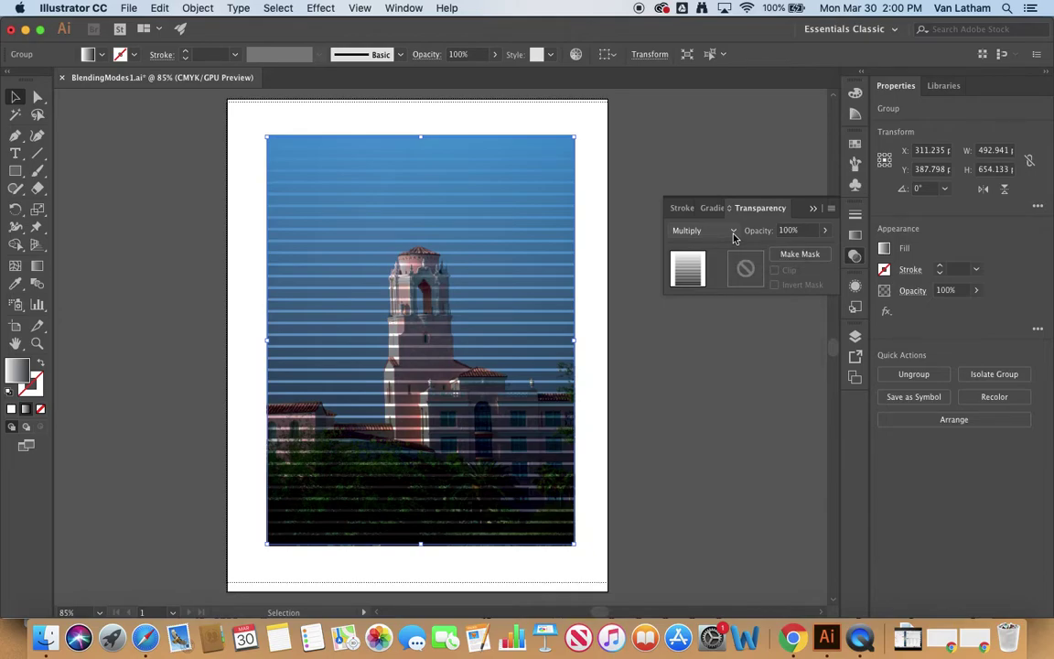
# Step: Preview the Multiply stripe group at 58% opacity and restore the opacity to 100%
pyautogui.click(824, 231)
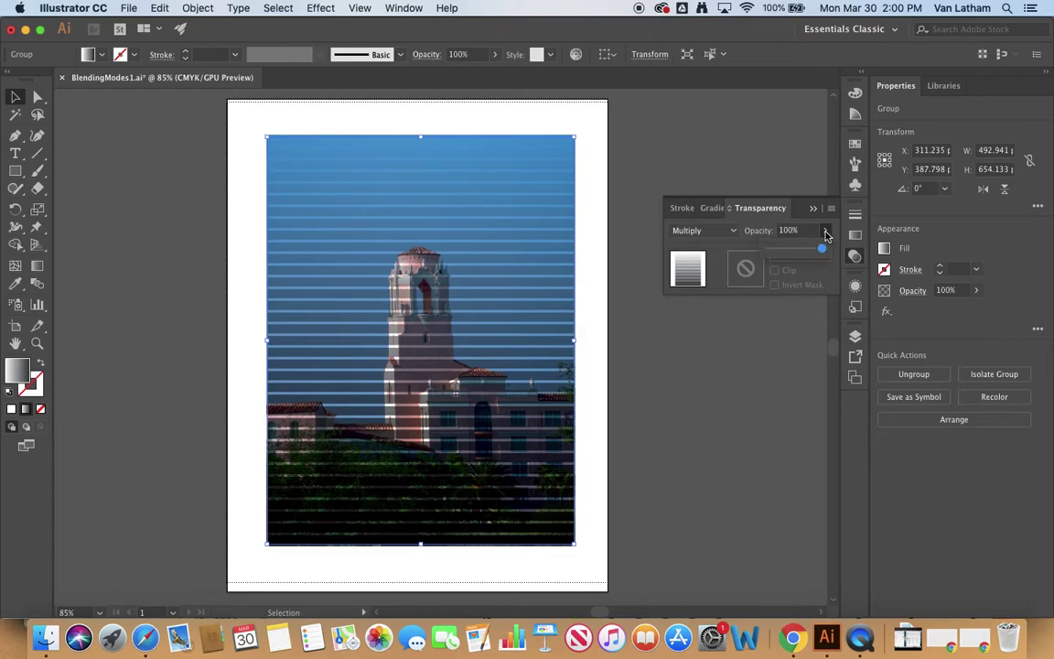
pyautogui.moveTo(827, 254); pyautogui.dragTo(804, 259)
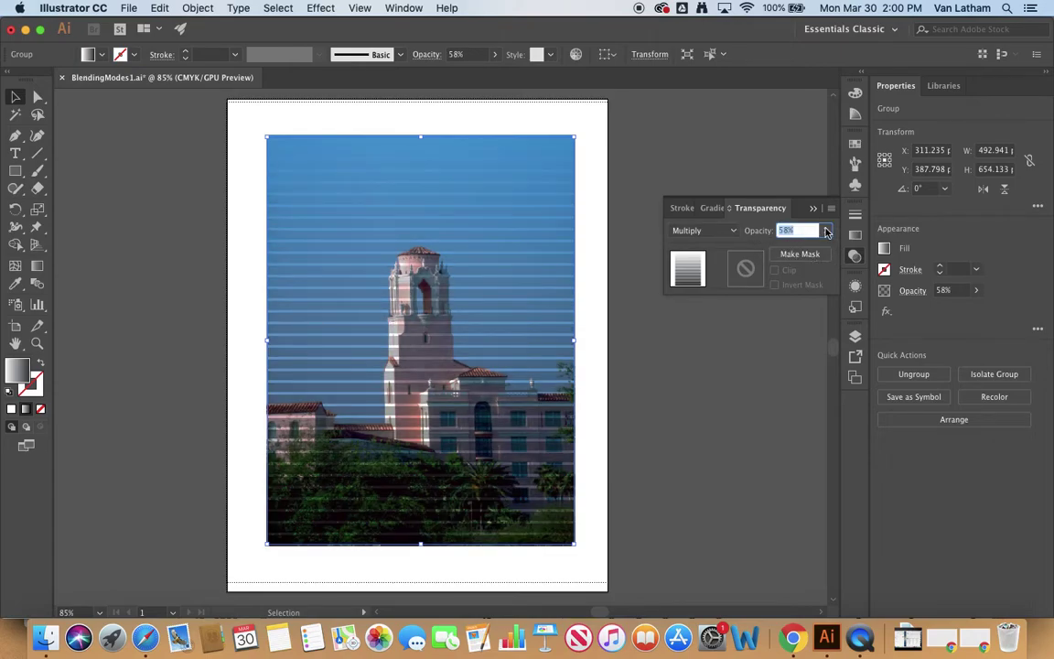
pyautogui.moveTo(800, 248); pyautogui.dragTo(822, 248)
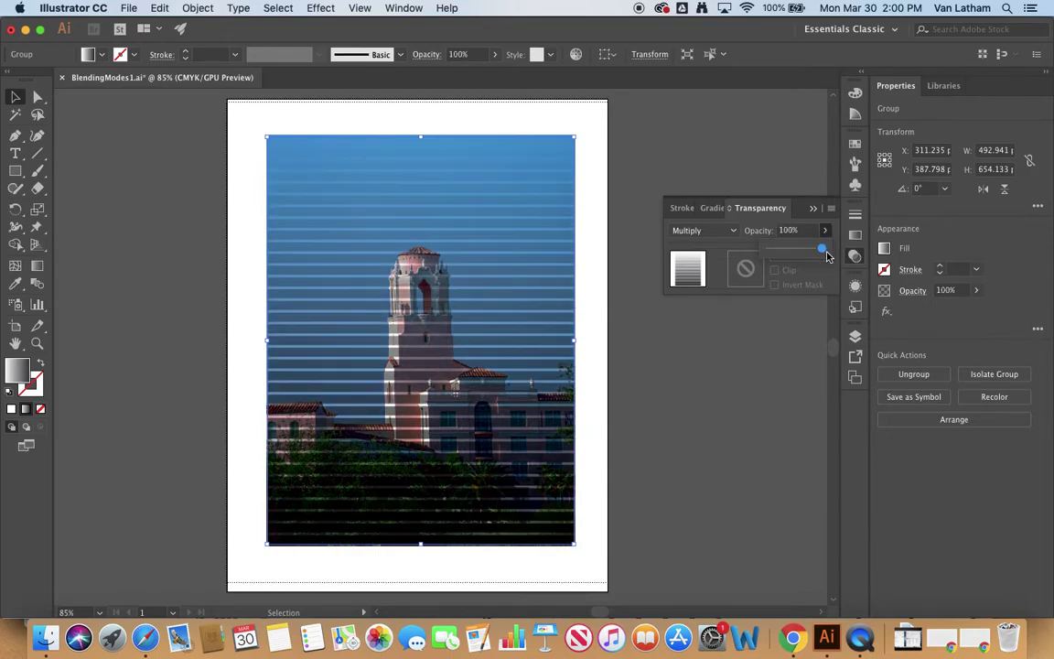
# Step: Try the Color Burn and Lighten blending modes in turn on the stripe group
pyautogui.click(727, 231)
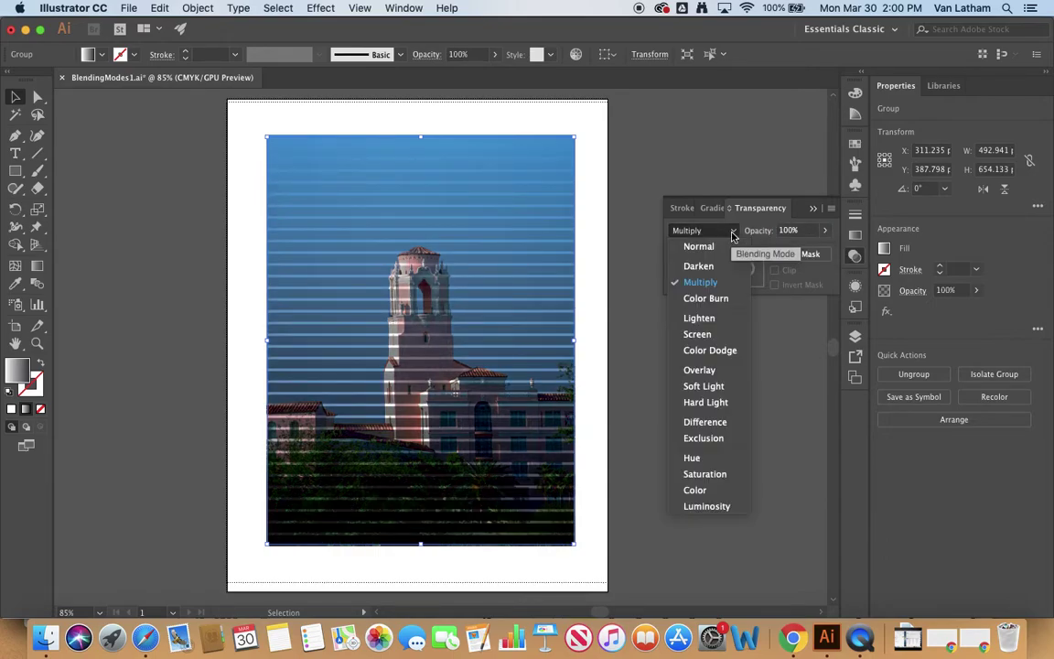
pyautogui.click(724, 300)
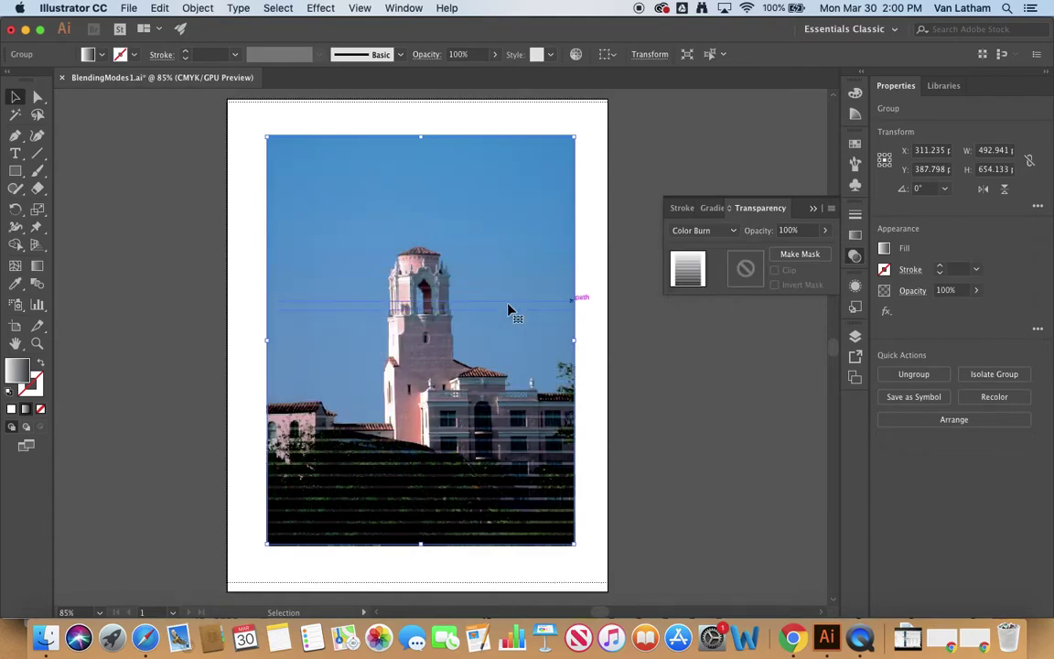
pyautogui.click(733, 233)
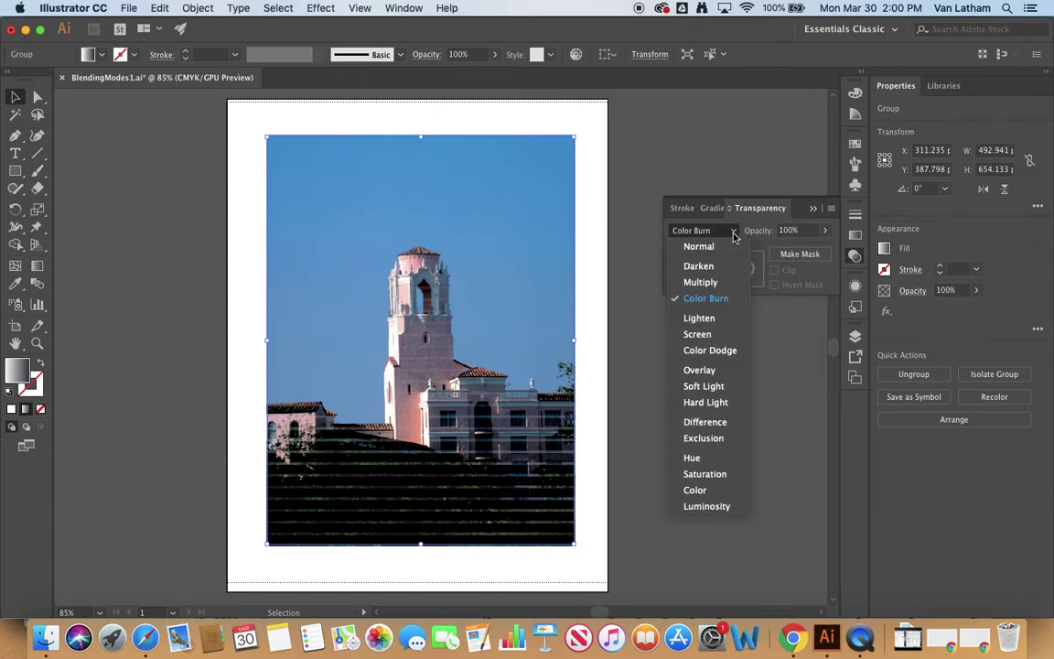
pyautogui.click(722, 317)
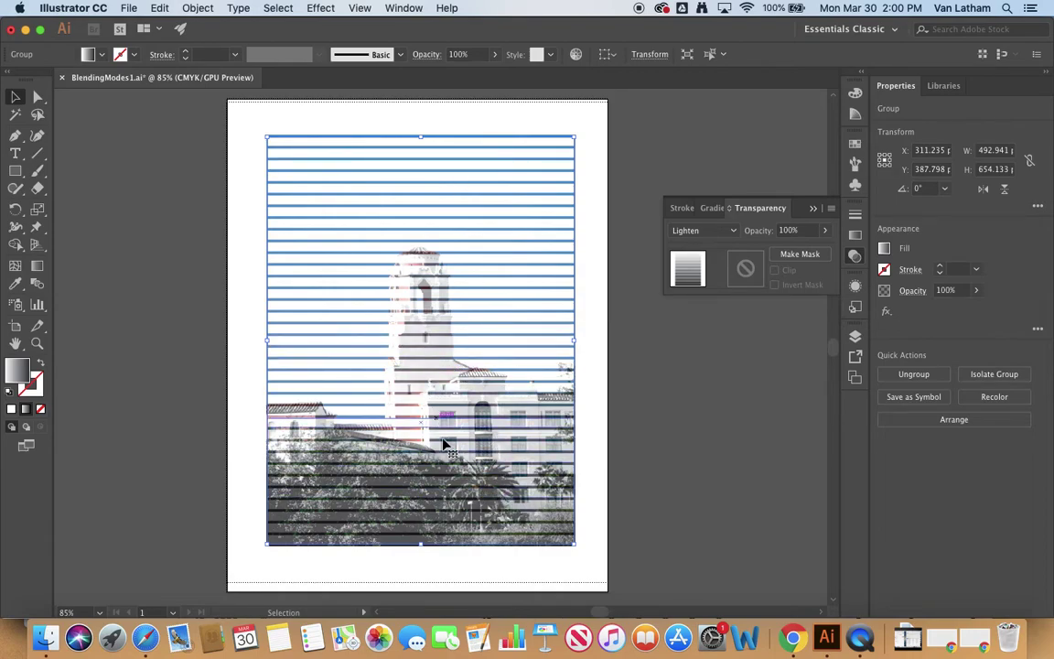
# Step: Try the Screen and Color Dodge blending modes in turn on the stripe group
pyautogui.click(731, 230)
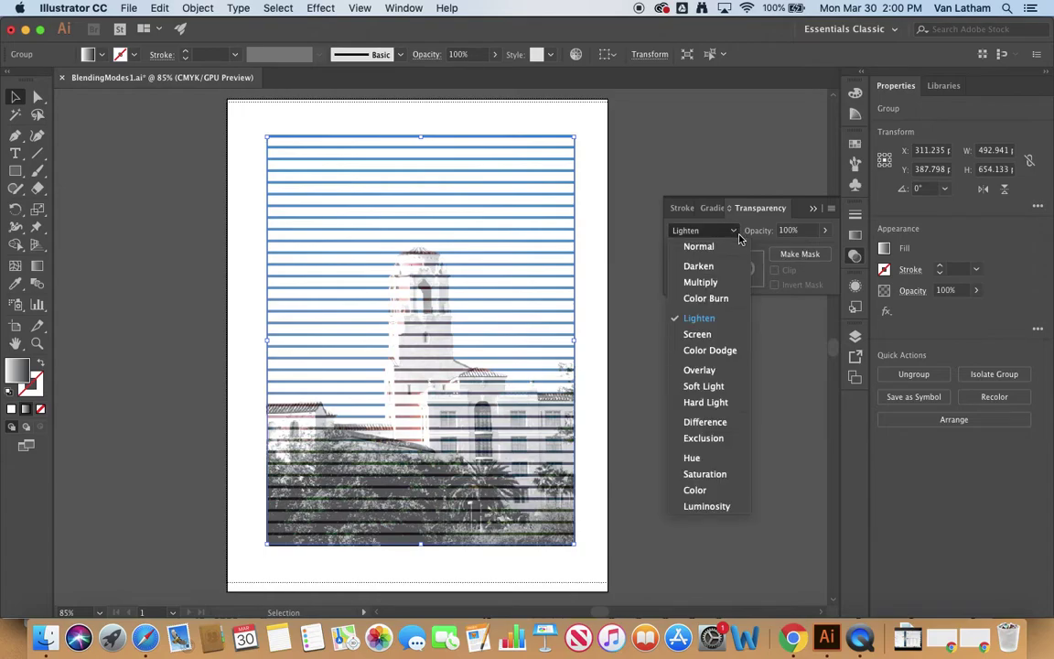
pyautogui.click(735, 335)
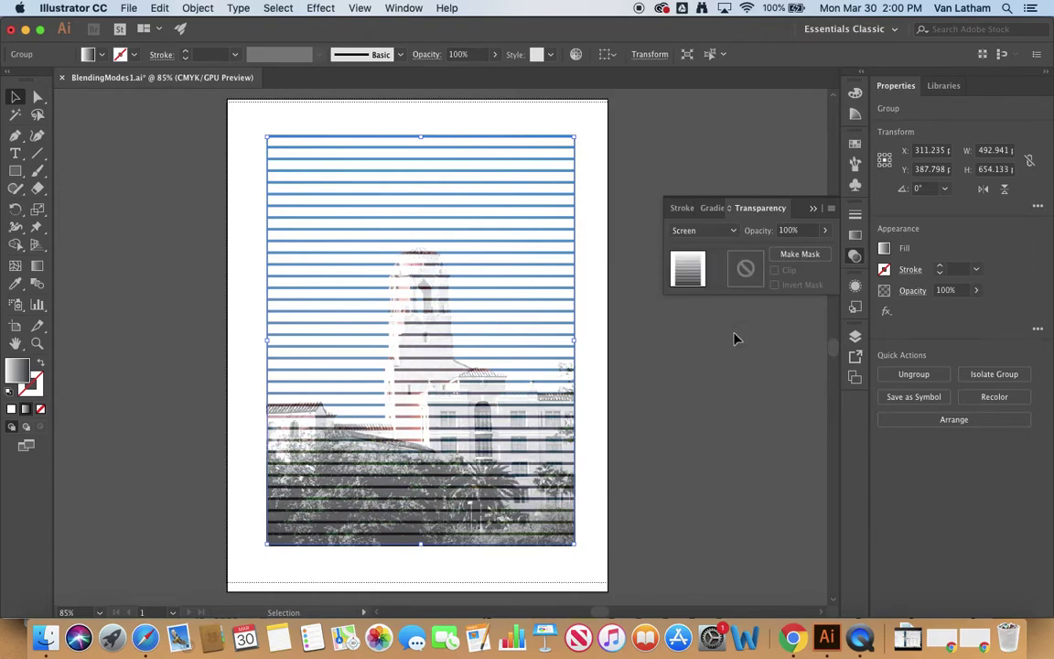
pyautogui.click(734, 235)
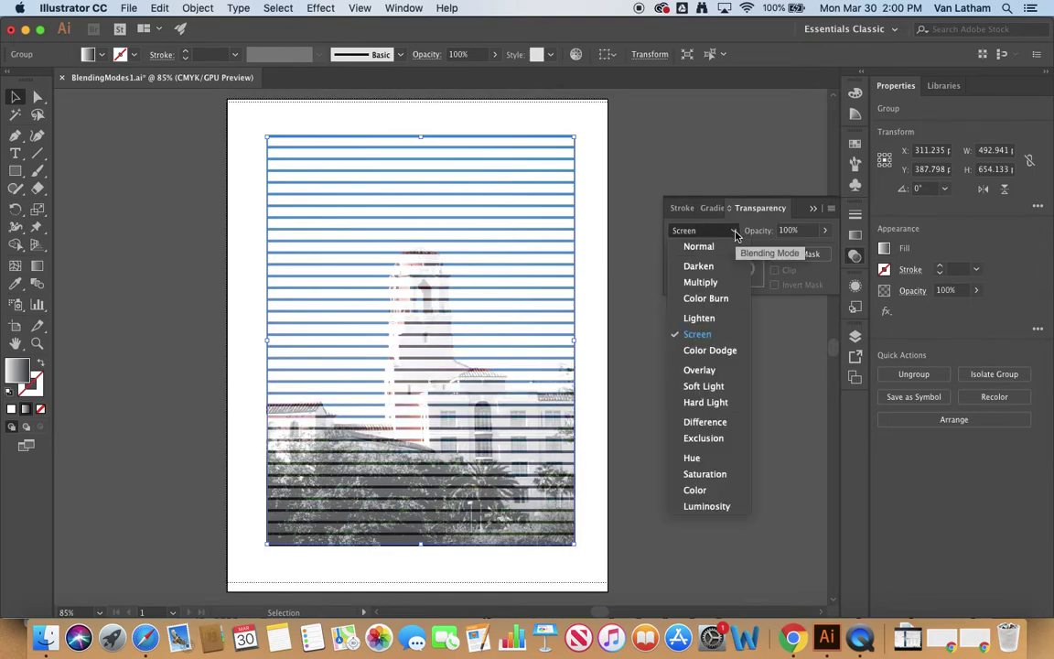
pyautogui.click(709, 351)
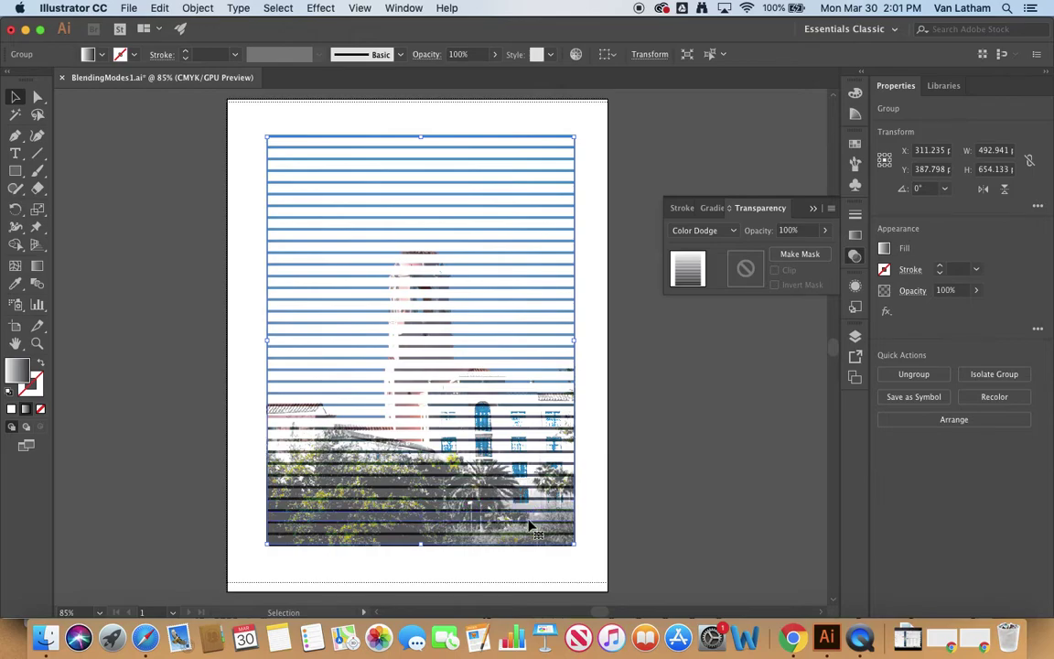
# Step: Try the Soft Light and Hard Light blending modes in turn on the stripe group
pyautogui.click(734, 232)
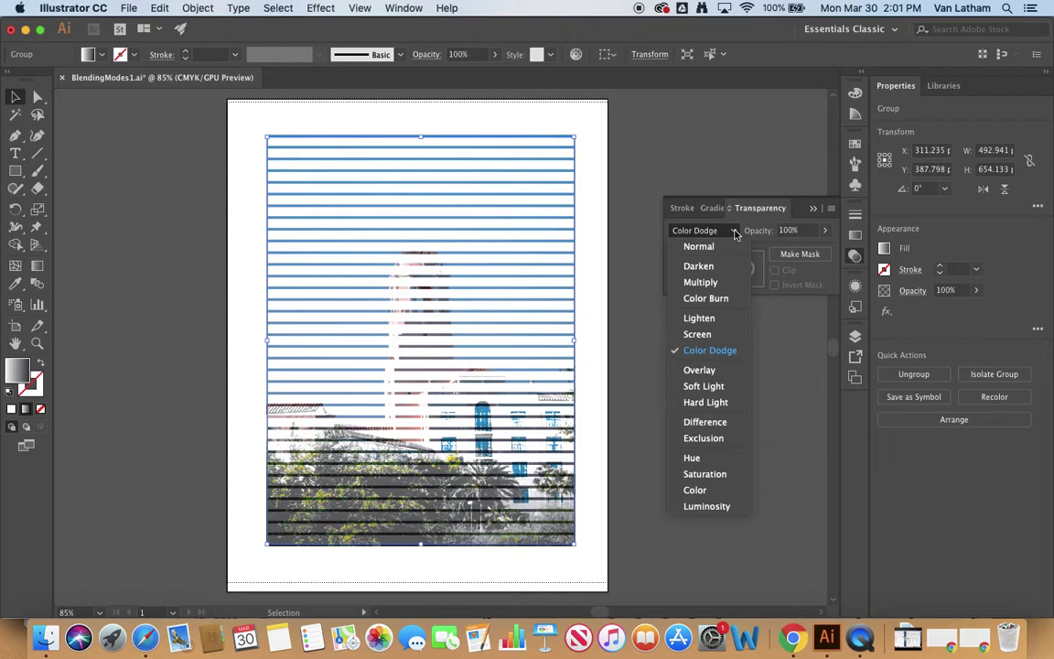
pyautogui.click(703, 386)
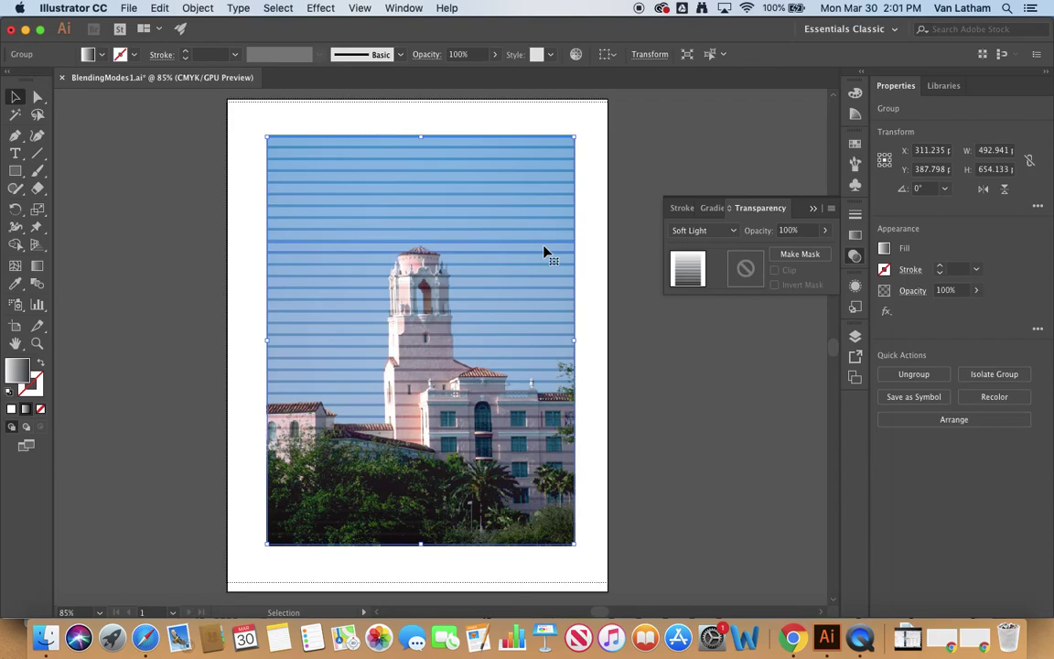
pyautogui.click(732, 230)
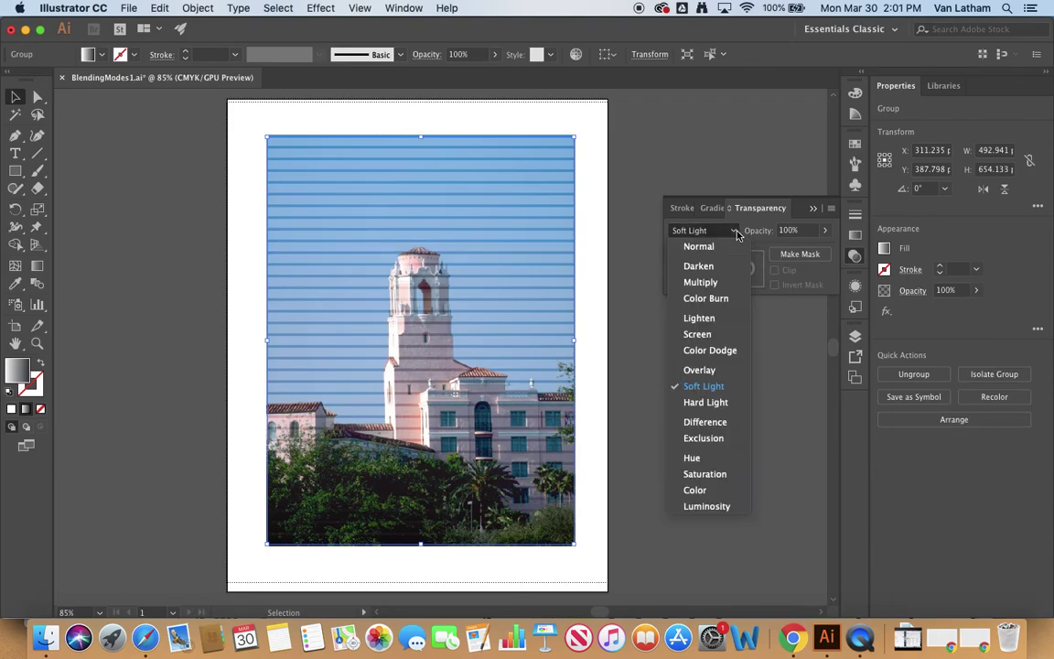
pyautogui.click(705, 403)
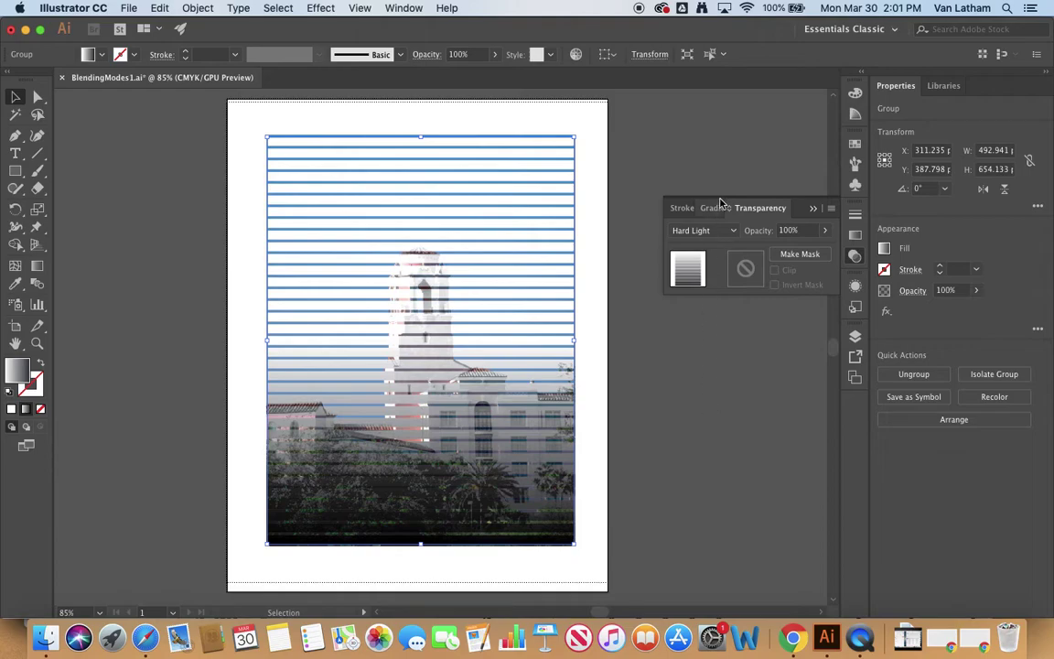
# Step: Preview the Overlay blending mode on the stripe group and switch the group to Difference
pyautogui.click(733, 231)
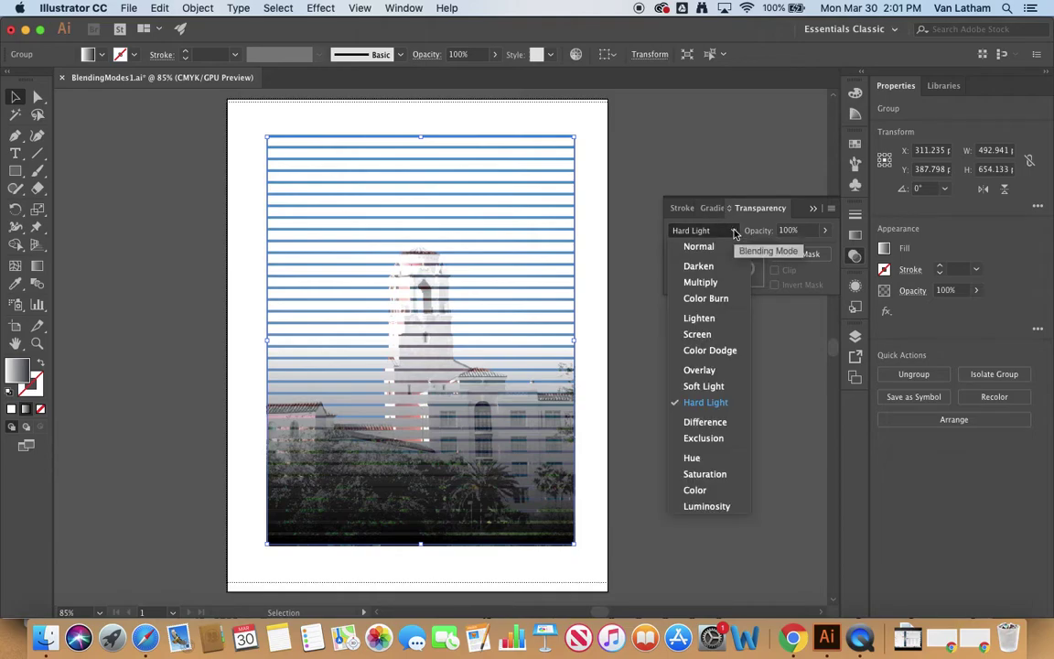
pyautogui.click(701, 369)
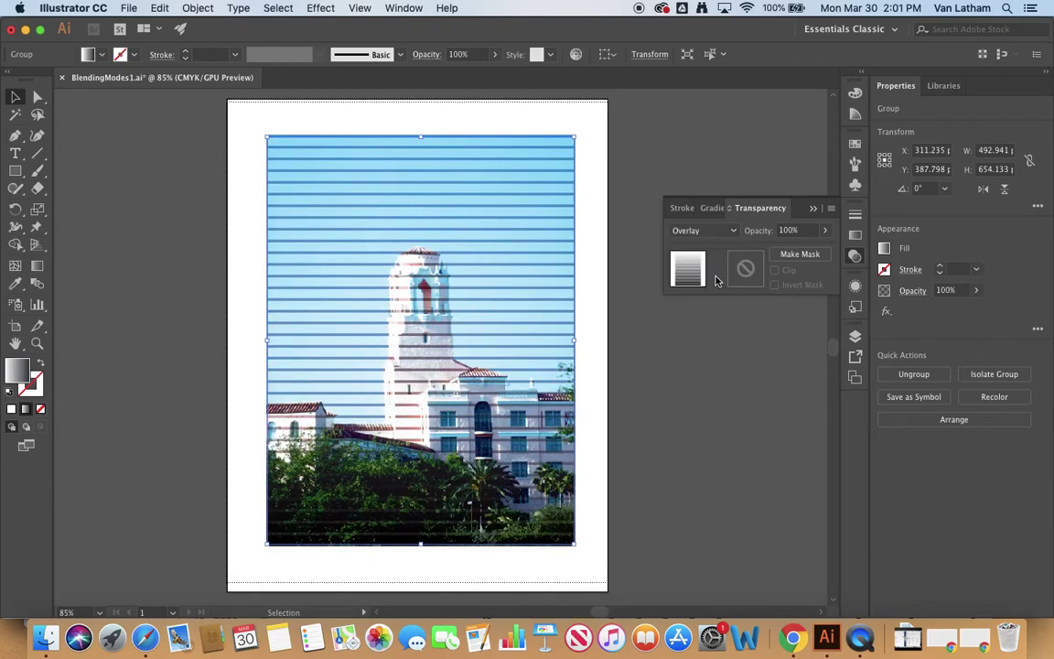
pyautogui.click(731, 232)
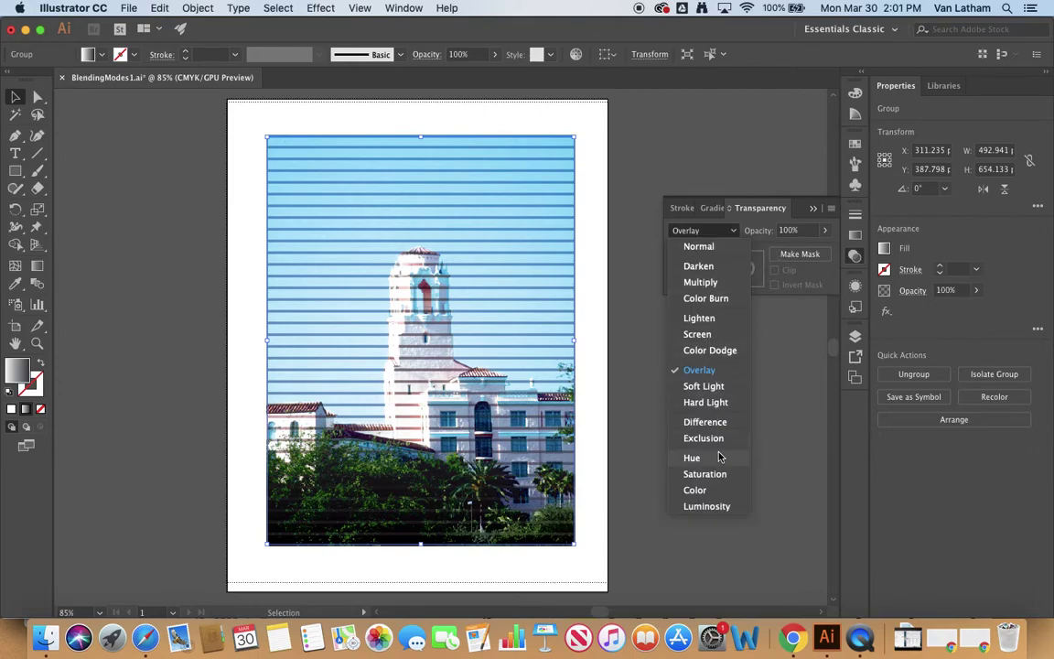
pyautogui.click(705, 422)
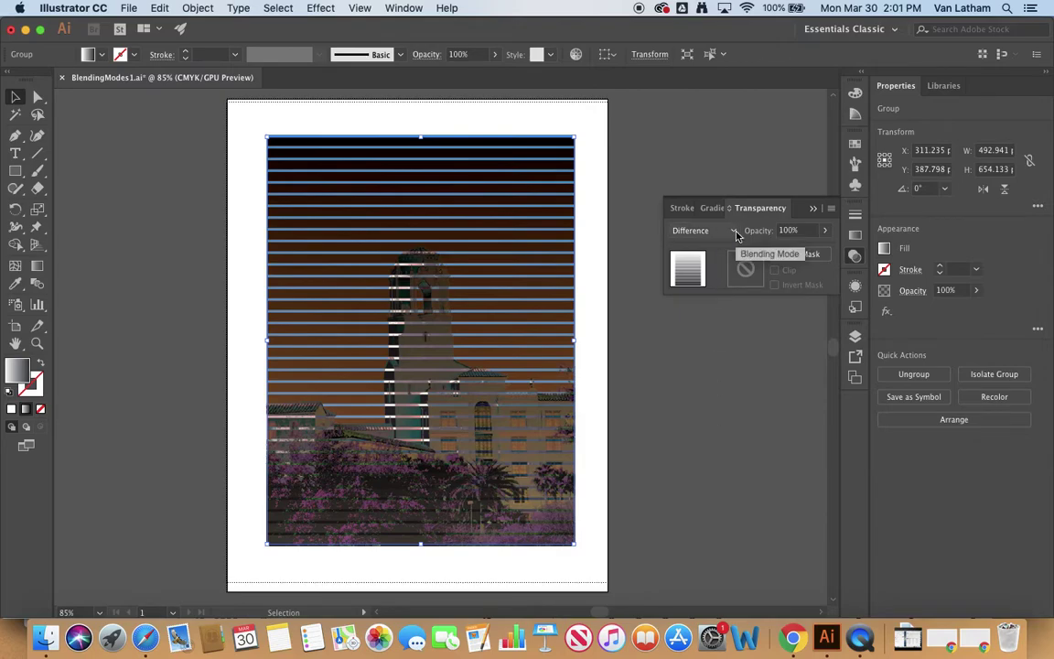
# Step: Try the Exclusion and Hue blending modes in turn on the stripe group
pyautogui.click(734, 232)
pyautogui.click(731, 441)
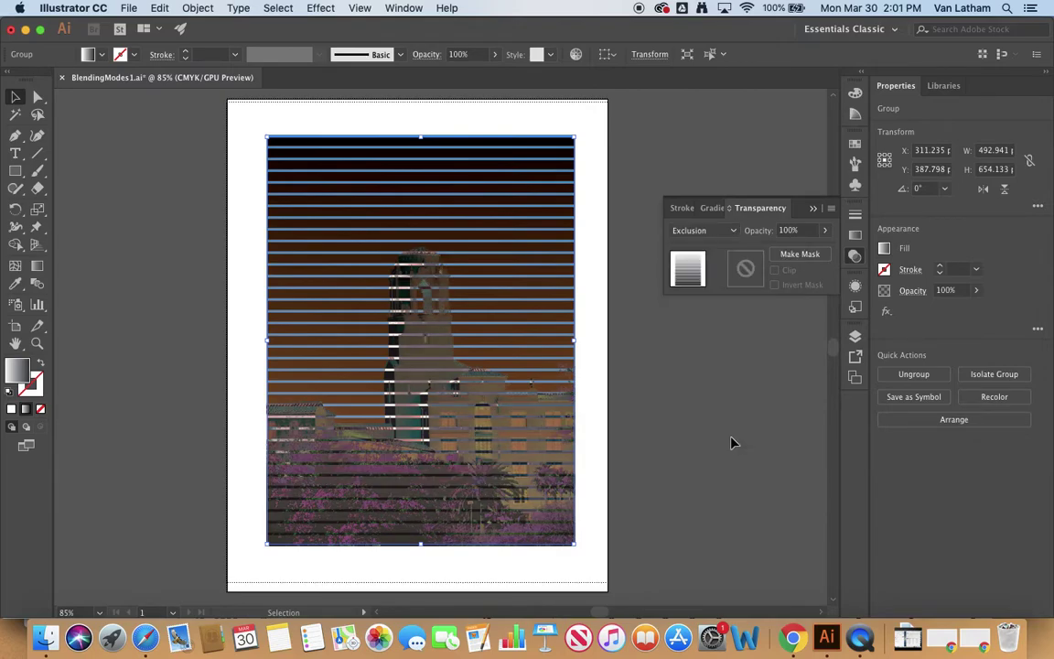
pyautogui.click(727, 230)
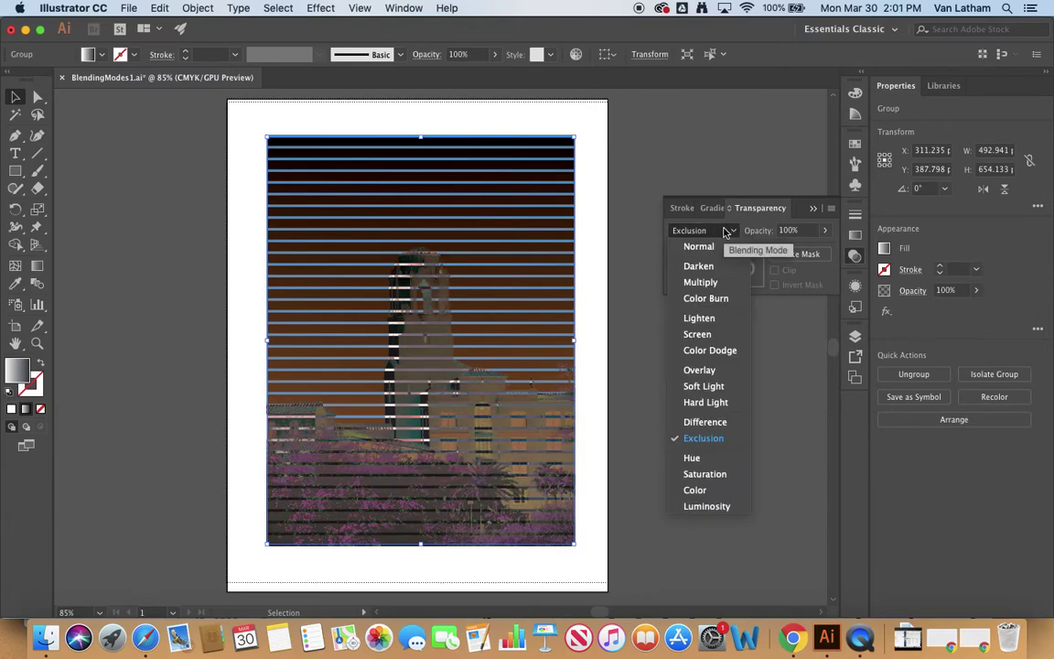
pyautogui.click(699, 462)
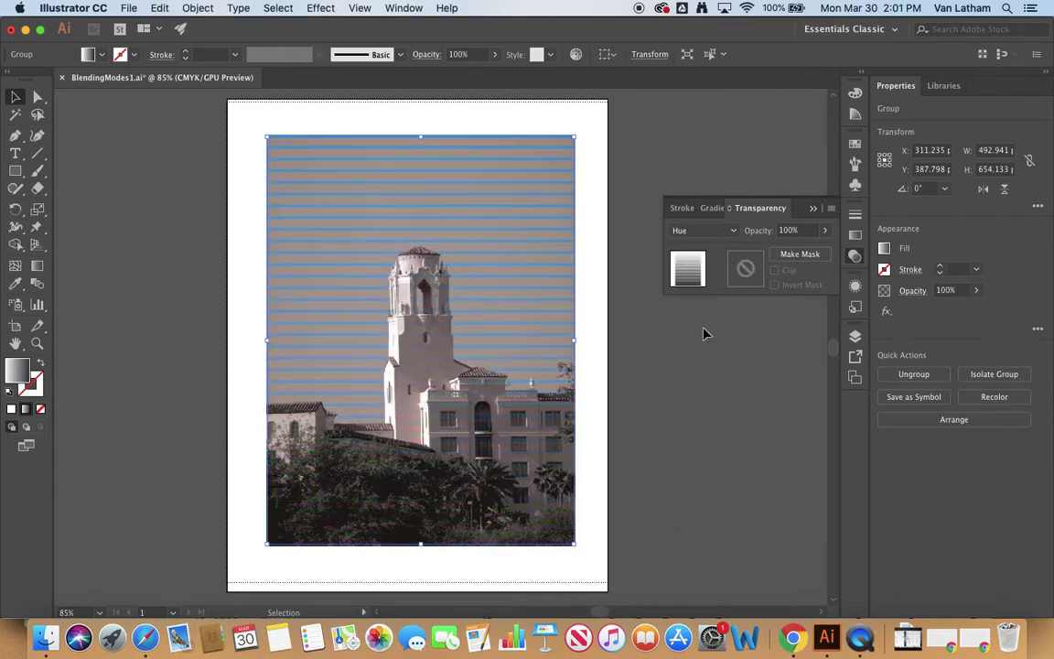
# Step: Try the Saturation and Color blending modes in turn on the stripe group
pyautogui.click(735, 231)
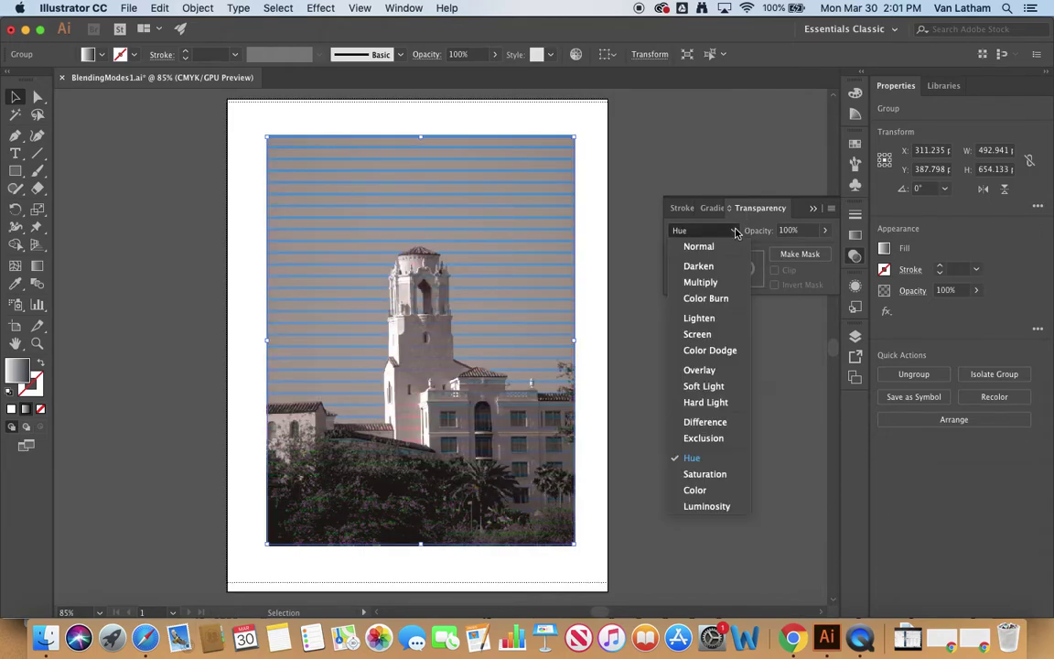
pyautogui.click(713, 476)
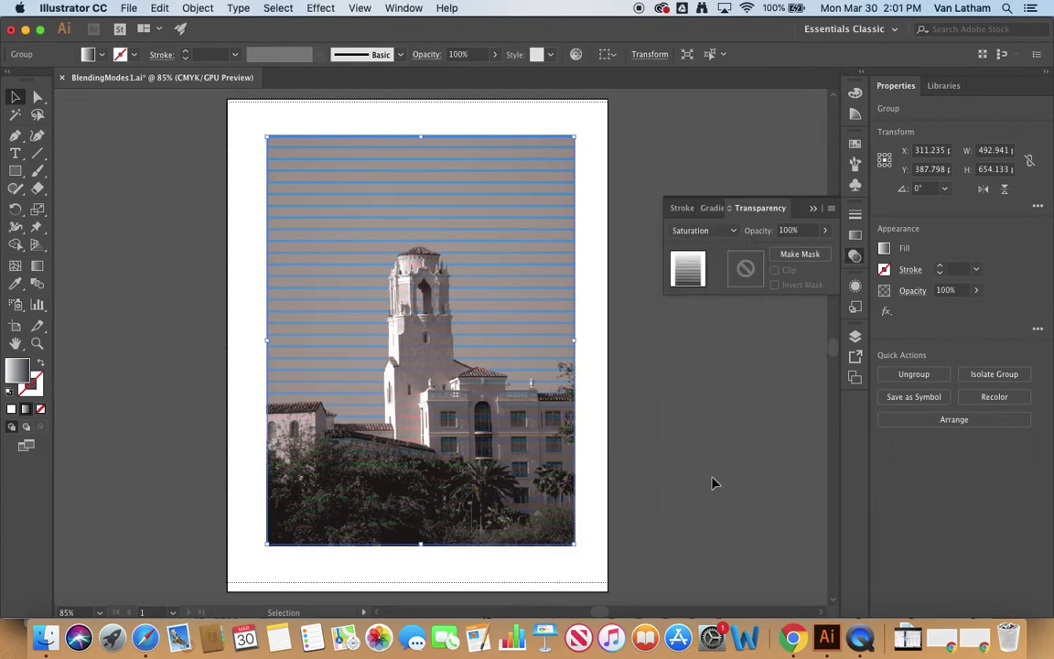
pyautogui.click(725, 232)
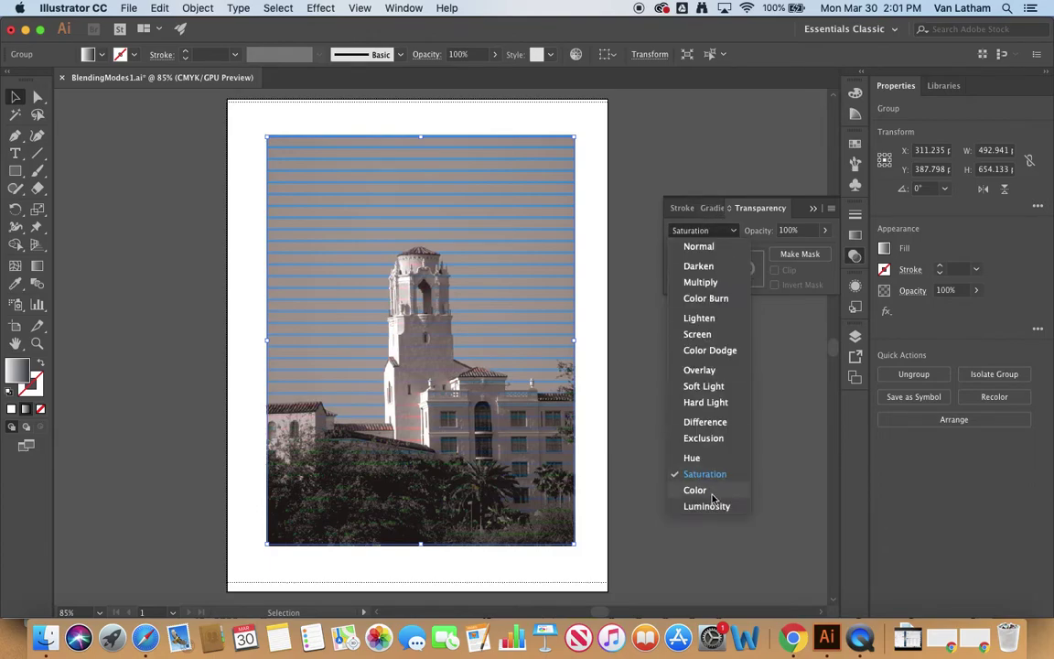
pyautogui.click(713, 490)
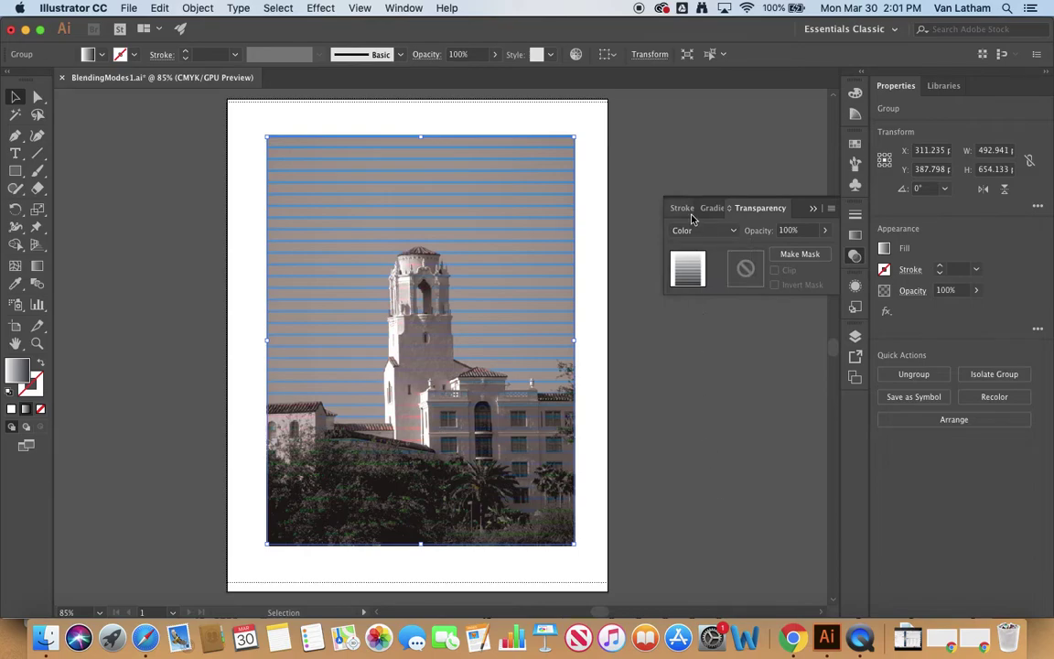
# Step: Try the Luminosity blending mode on the stripe group and collapse the transparency settings
pyautogui.click(703, 236)
pyautogui.click(718, 505)
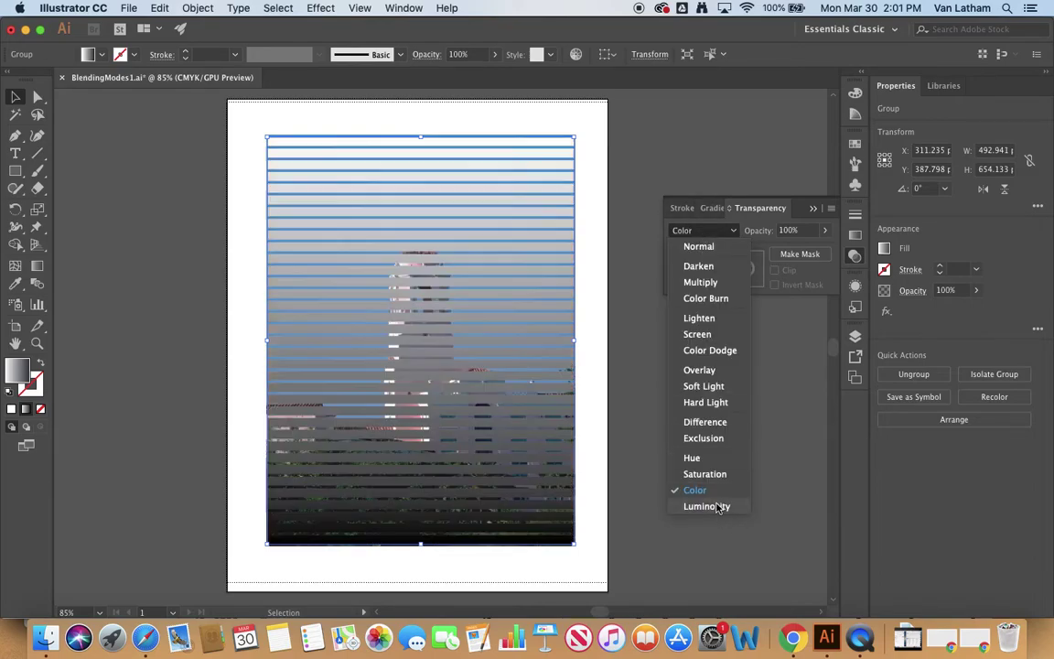
pyautogui.click(703, 231)
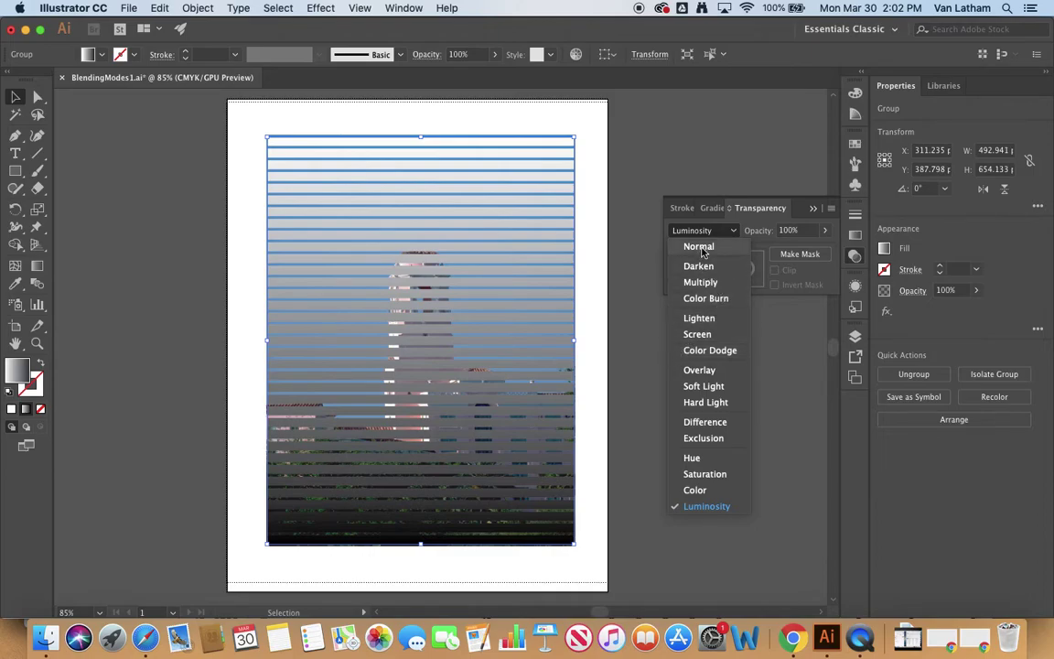
pyautogui.click(763, 216)
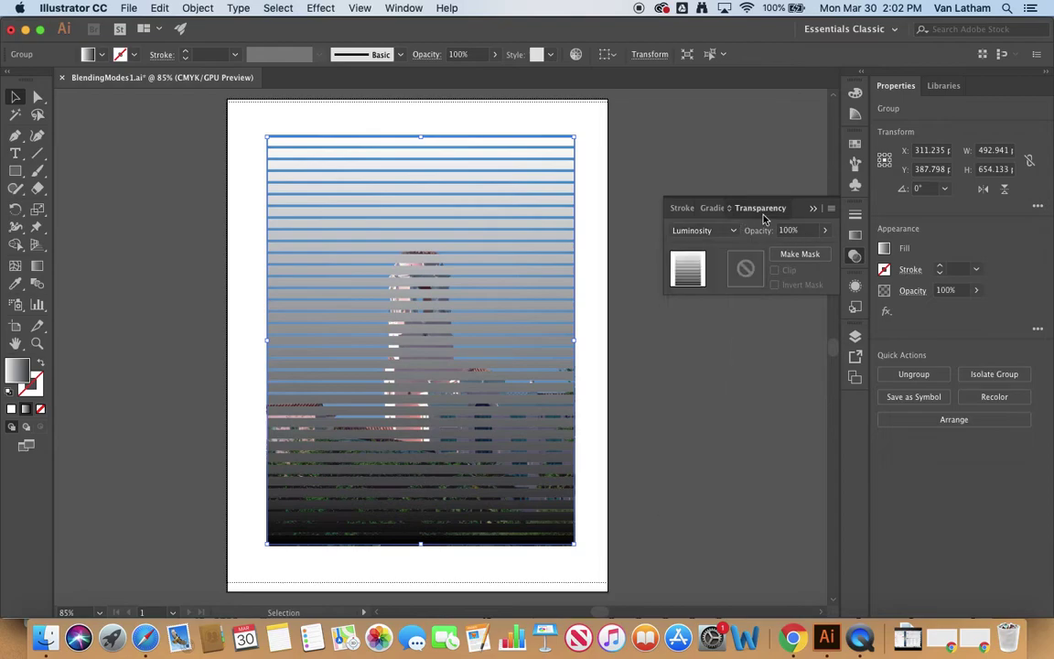
pyautogui.click(763, 216)
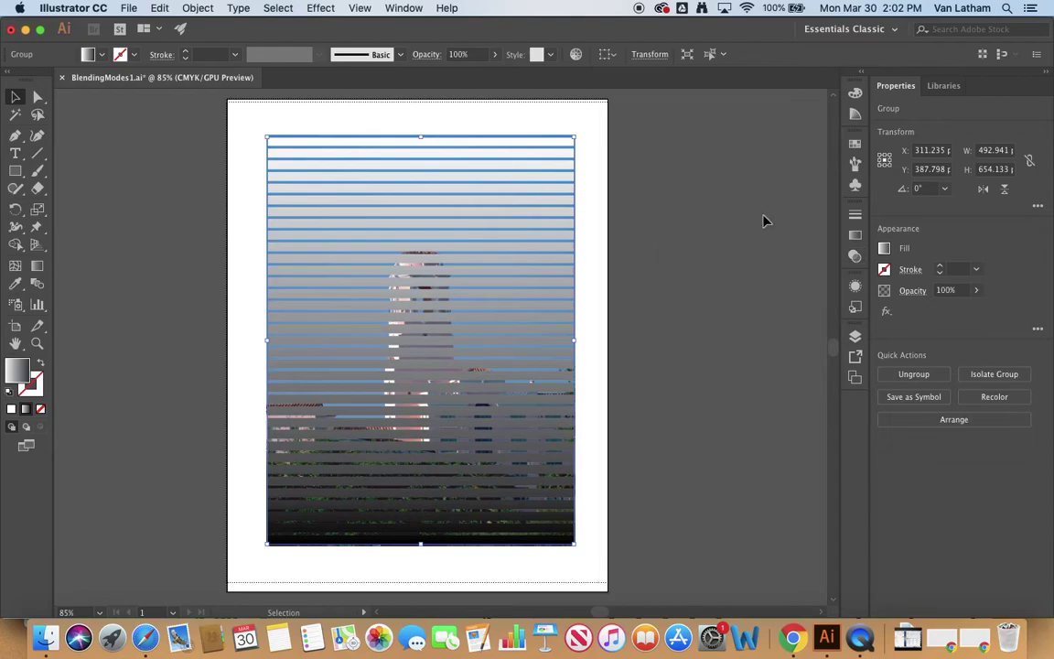
# Step: Show the stripe group's appearance attributes and toggle its opacity attribute off and on to compare the artwork with and without blending
pyautogui.click(856, 290)
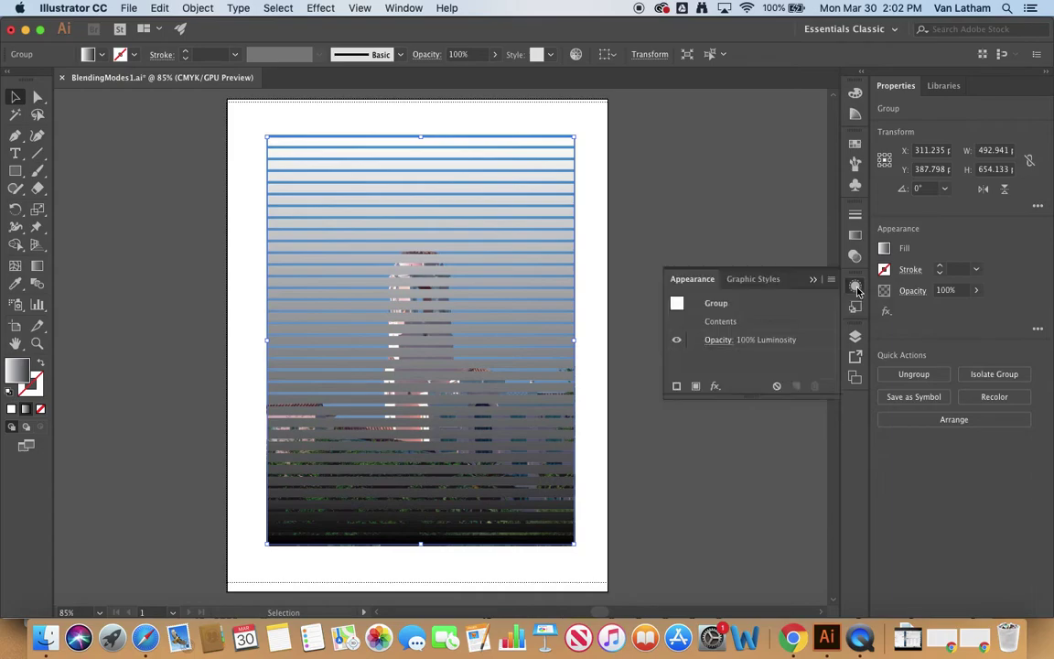
pyautogui.click(408, 9)
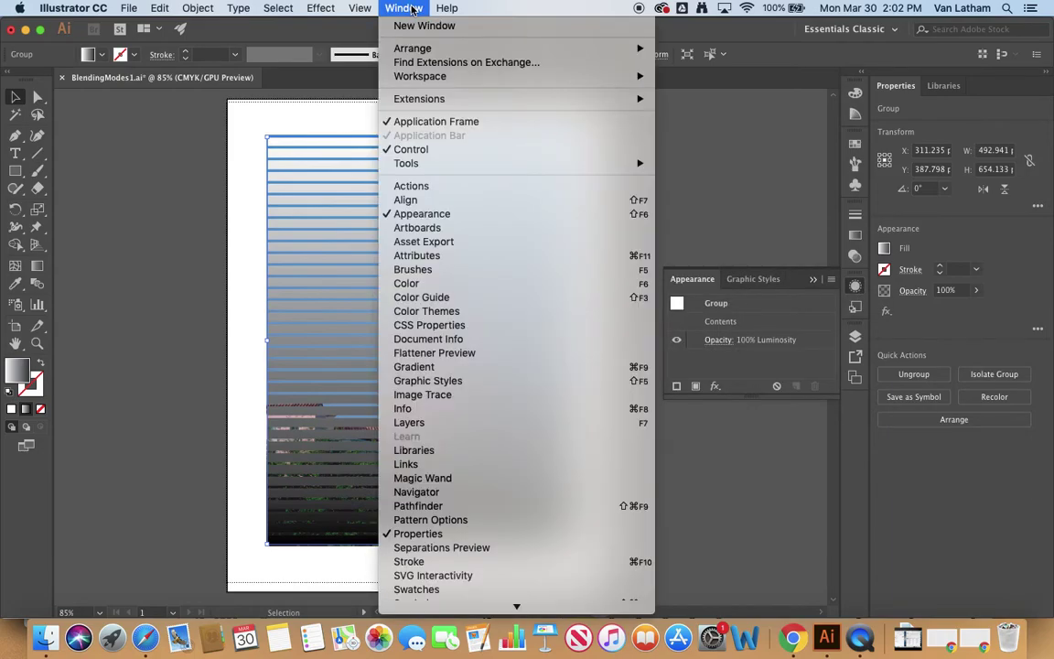
pyautogui.click(698, 135)
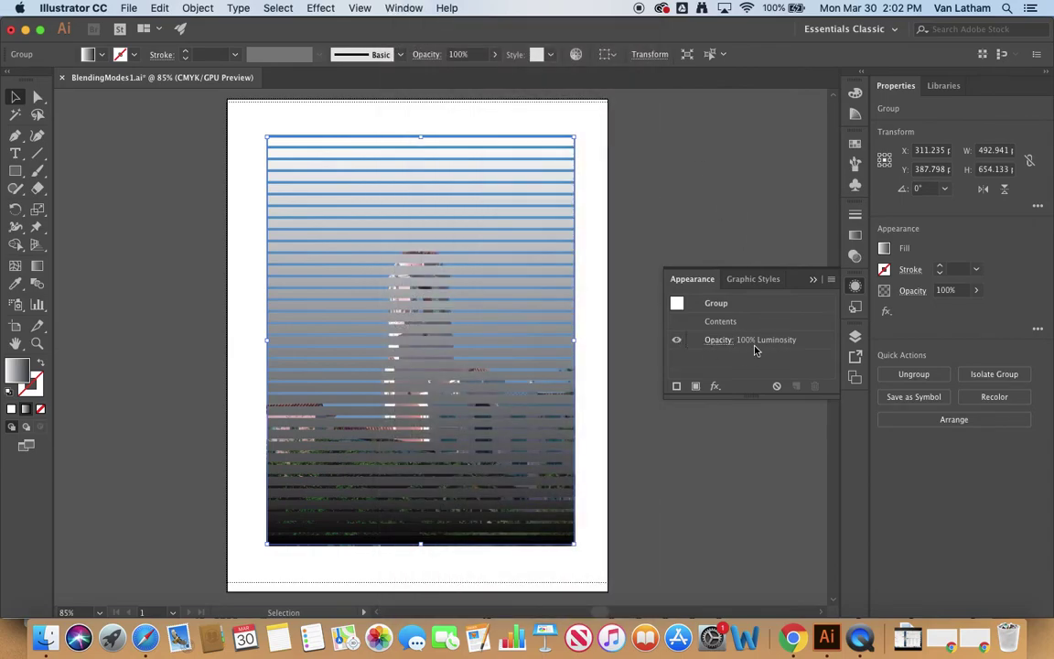
pyautogui.click(677, 341)
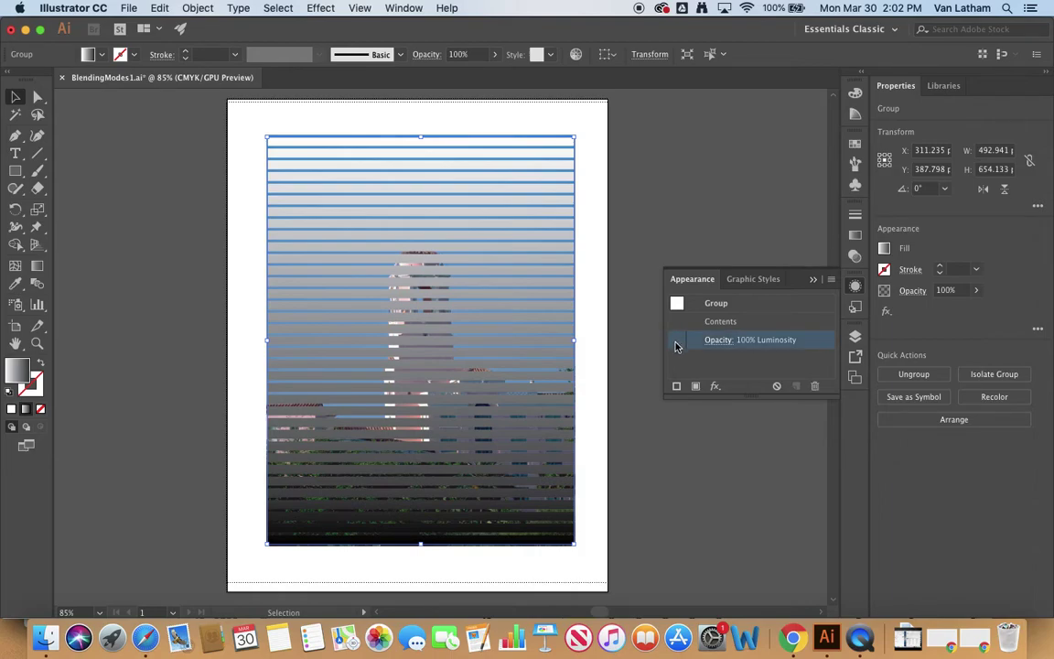
pyautogui.click(677, 341)
pyautogui.click(677, 341)
pyautogui.click(677, 344)
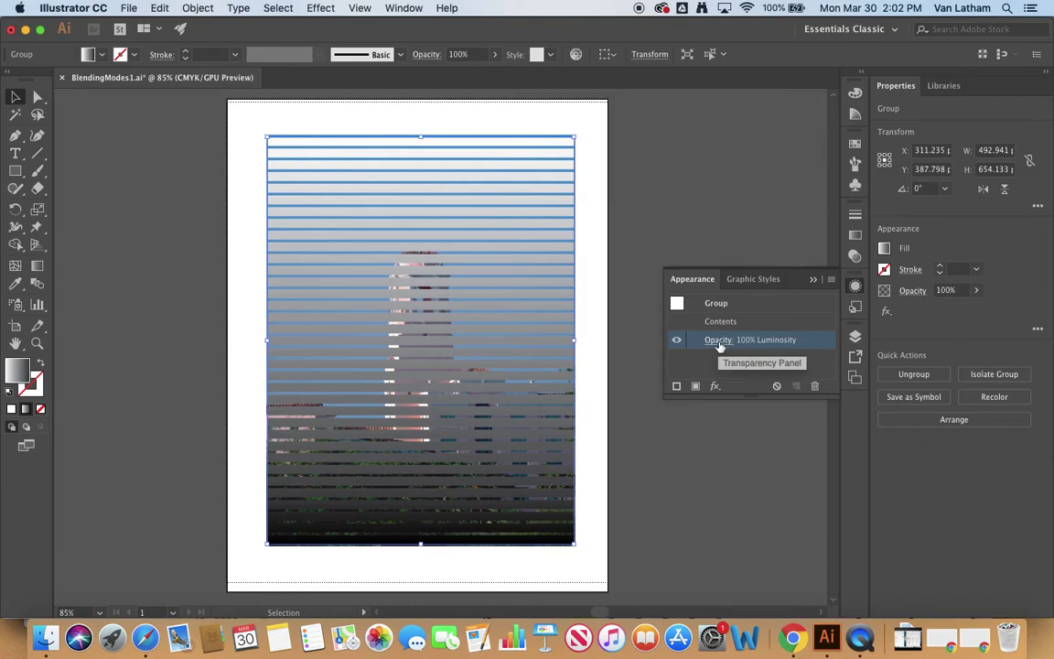
# Step: Set the stripe group's opacity attribute to Multiply blending and toggle the attribute off and on to compare the effect
pyautogui.click(719, 341)
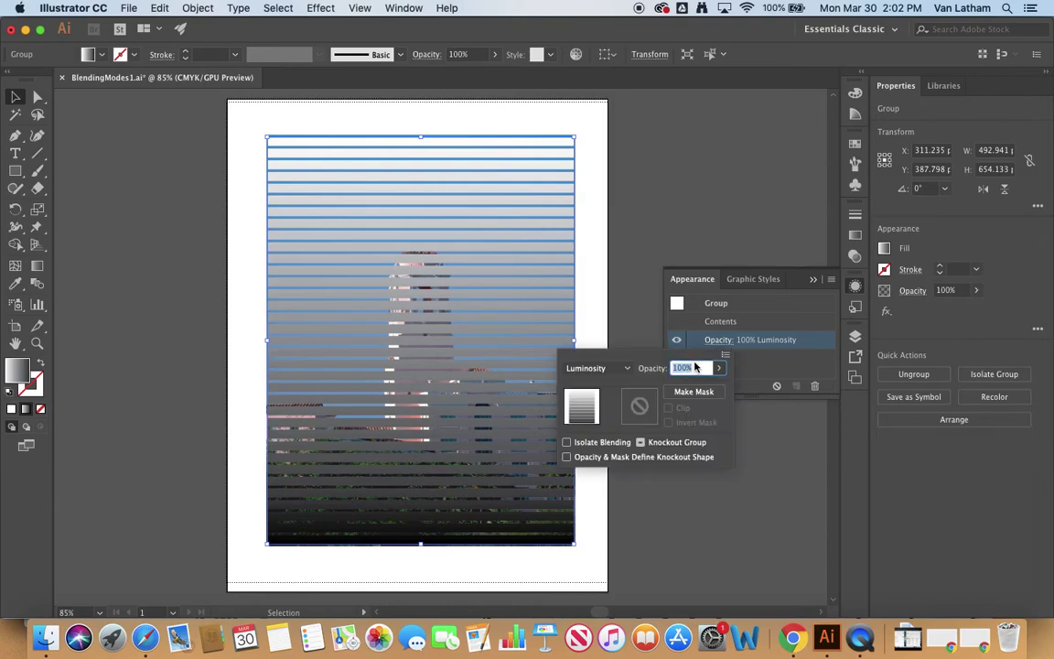
pyautogui.click(630, 370)
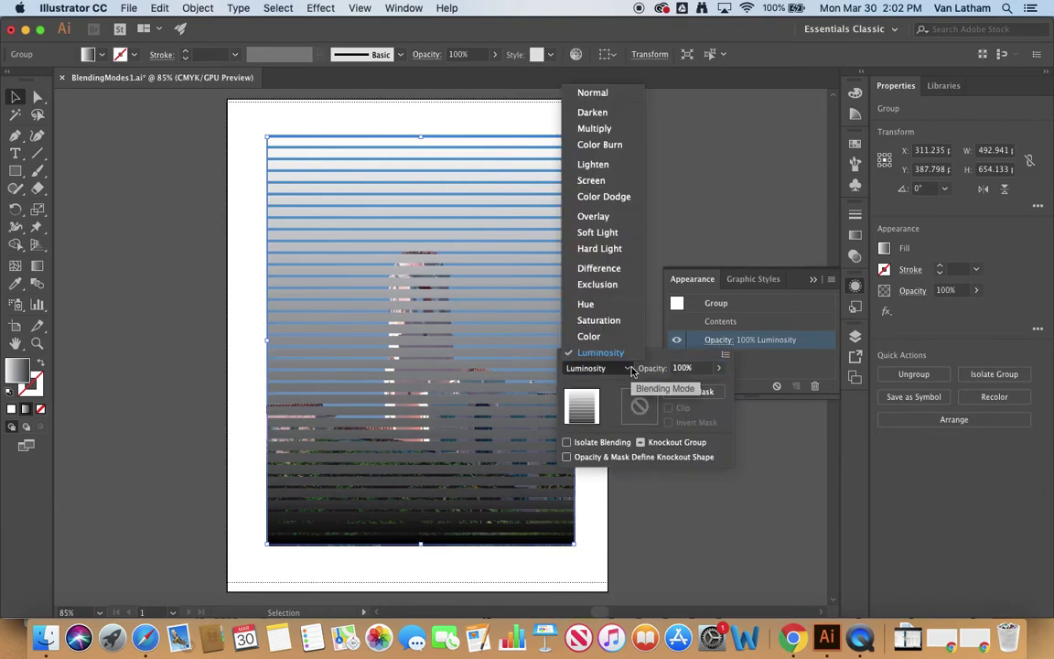
pyautogui.click(604, 63)
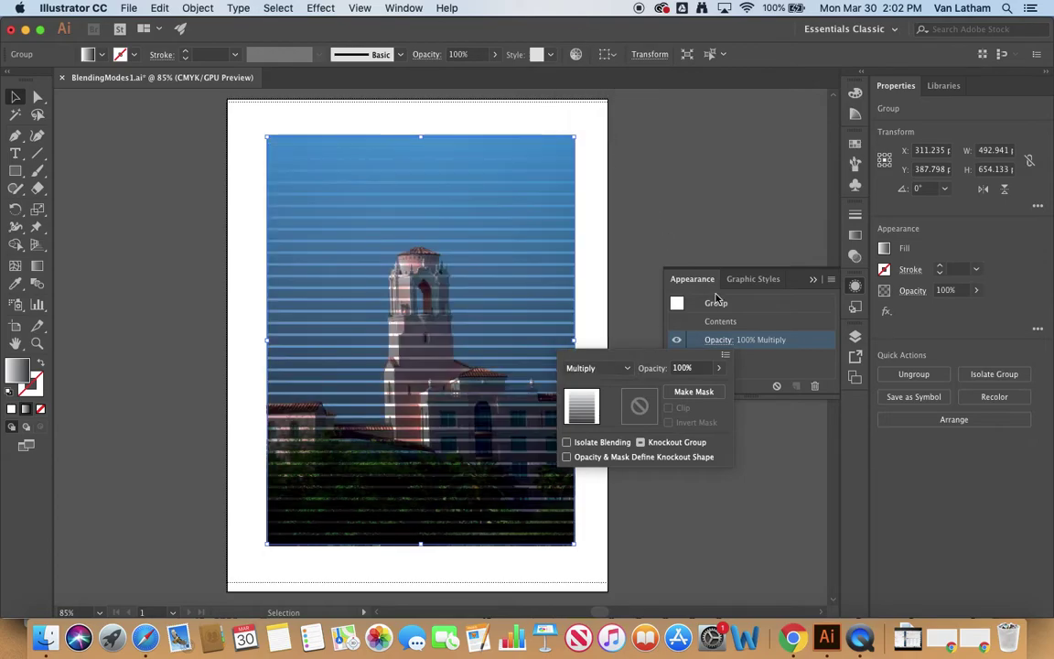
pyautogui.click(672, 322)
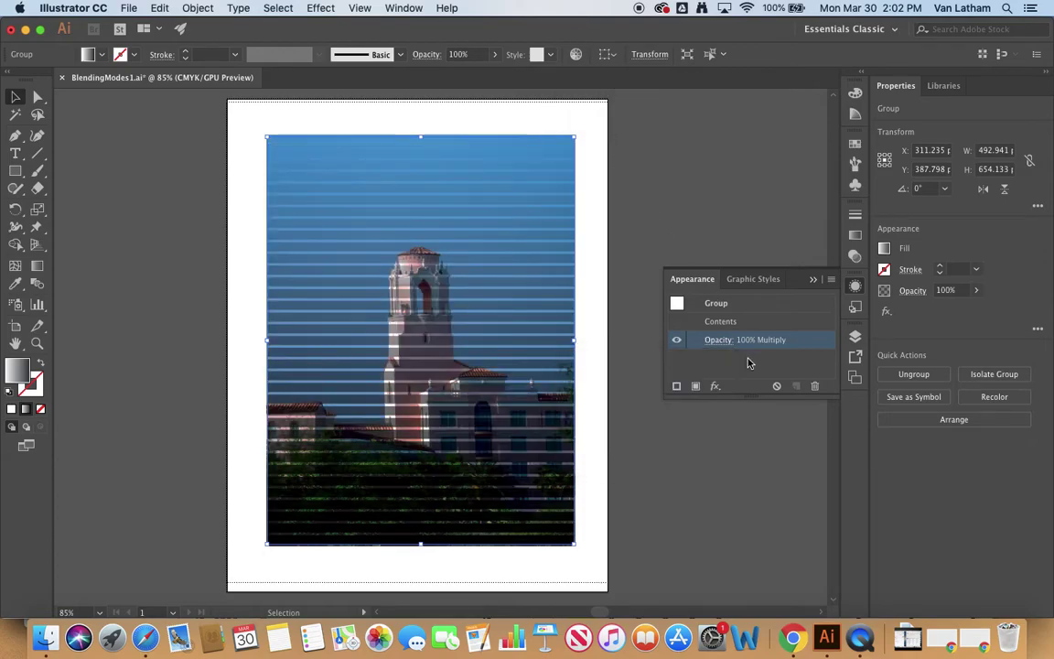
pyautogui.click(677, 340)
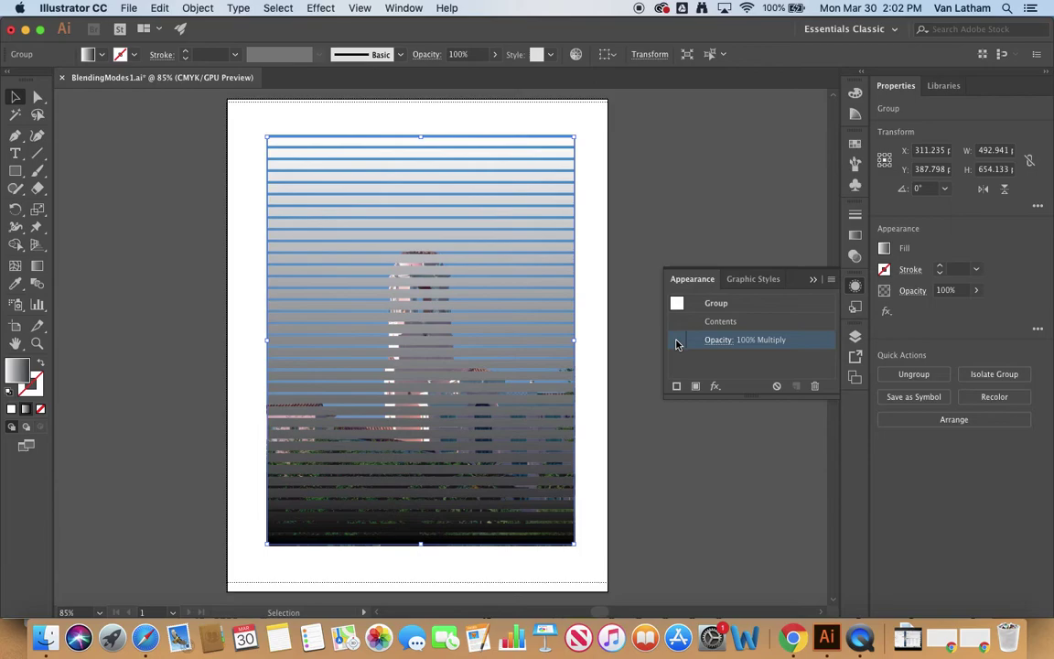
pyautogui.click(677, 342)
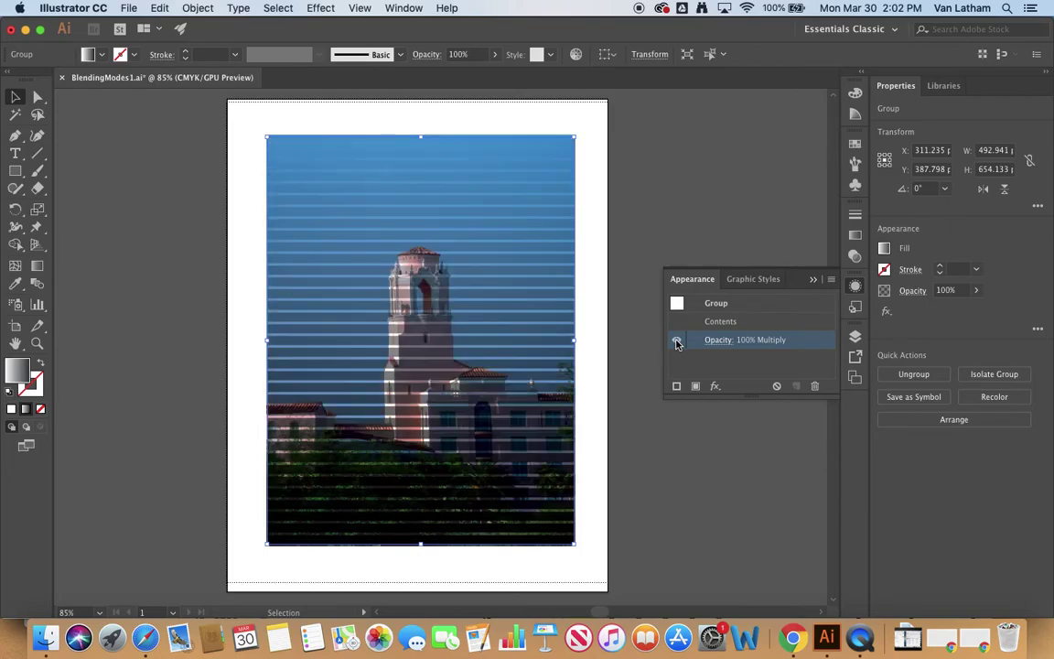
pyautogui.click(716, 387)
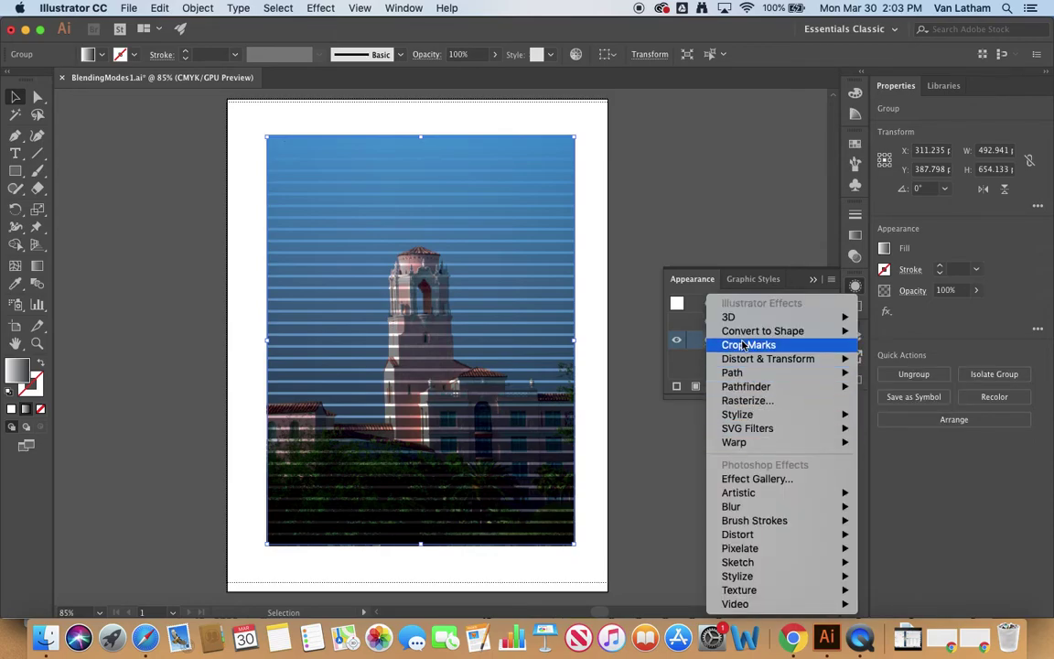
pyautogui.click(690, 364)
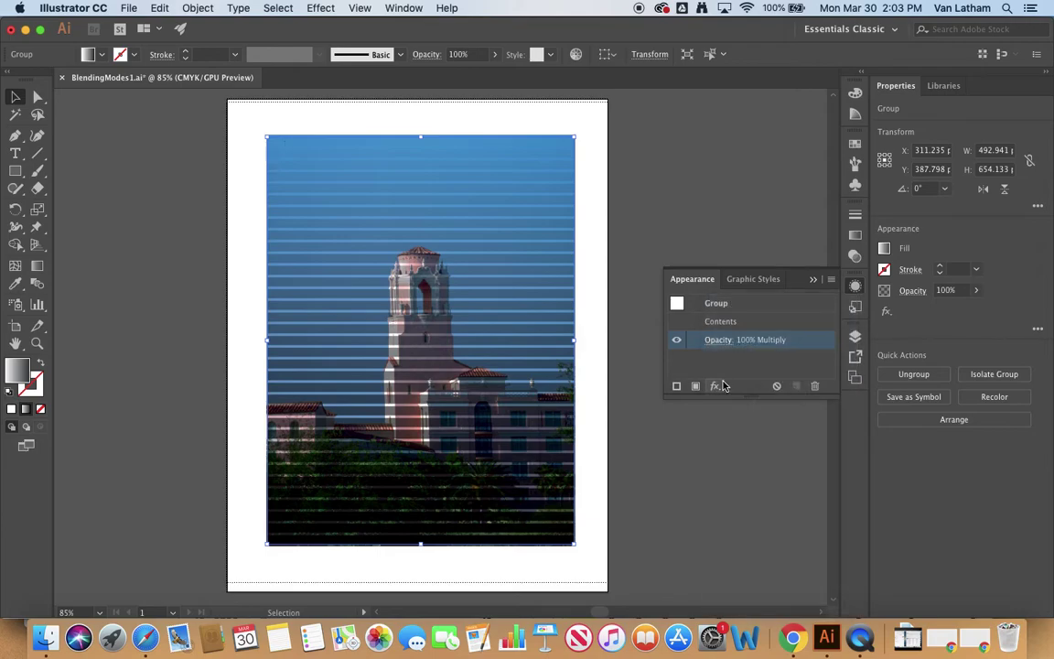
pyautogui.click(716, 386)
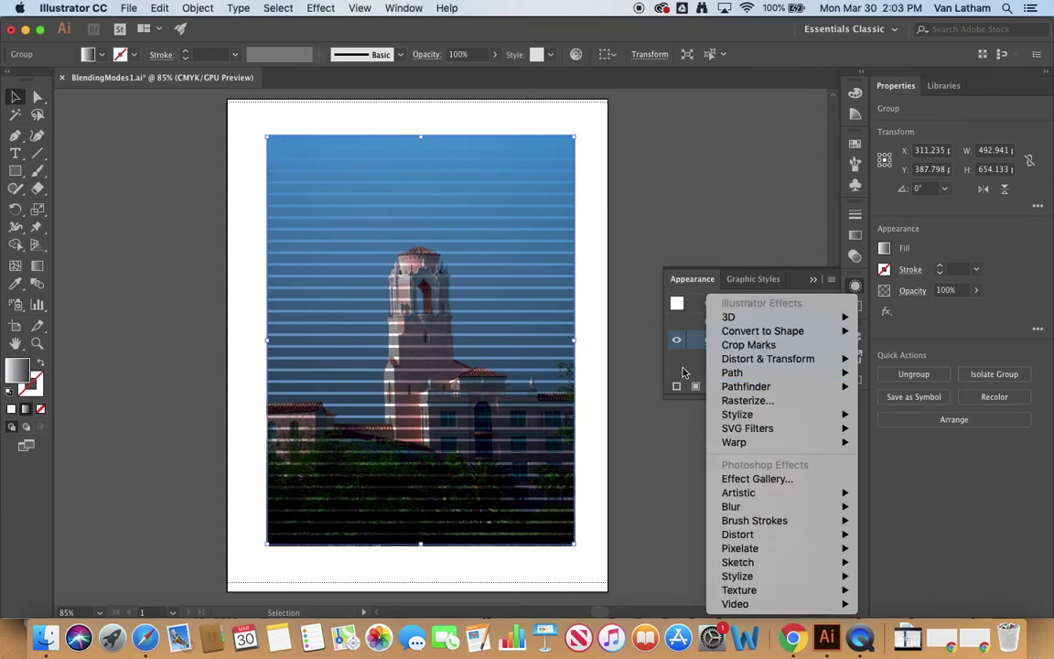
pyautogui.click(682, 368)
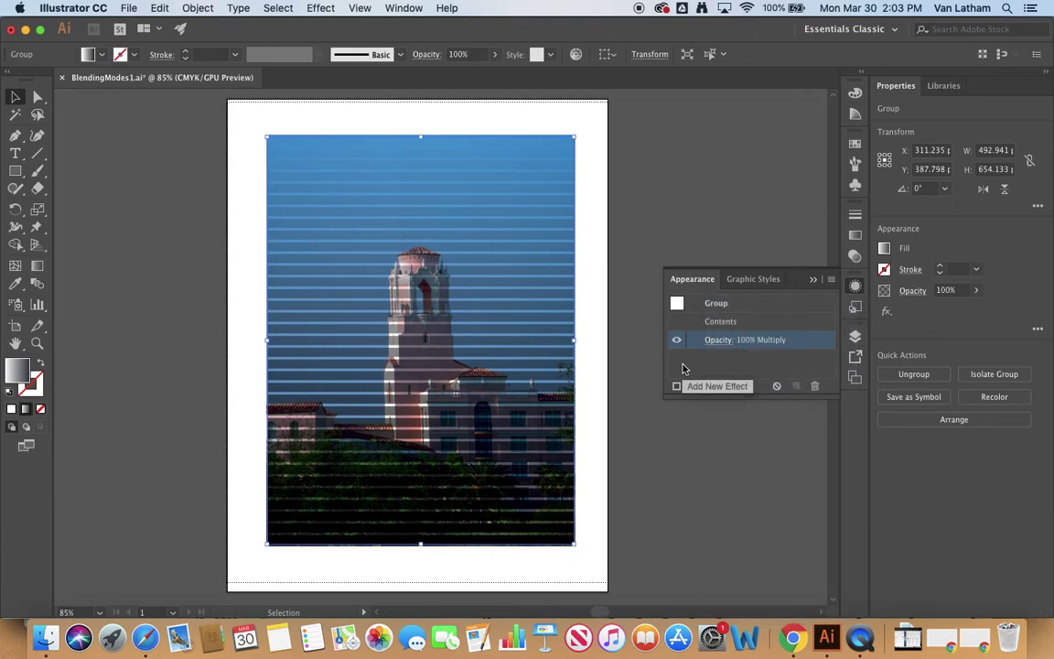